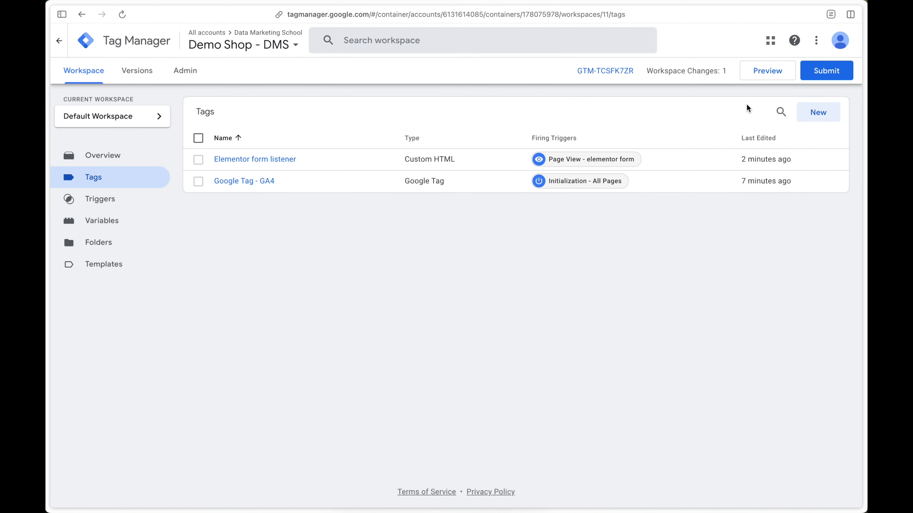
# Step: Create a new tag and set its type to Google Analytics: GA4 Event
pyautogui.click(817, 111)
pyautogui.click(689, 123)
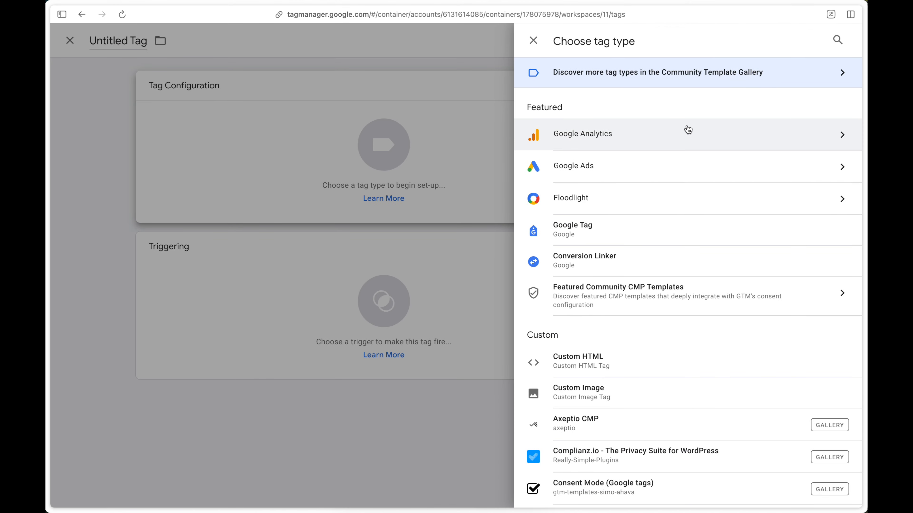
pyautogui.click(687, 131)
pyautogui.click(686, 146)
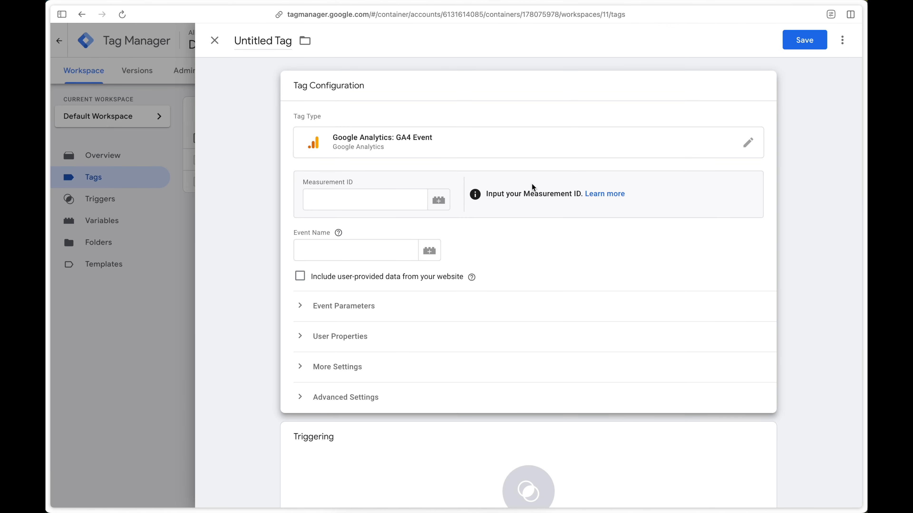
# Step: Set the tag's measurement ID to G-ZDF49F6VW6 and its event name to generate_lead
pyautogui.click(377, 198)
pyautogui.write('G-ZDF49F6VW6')
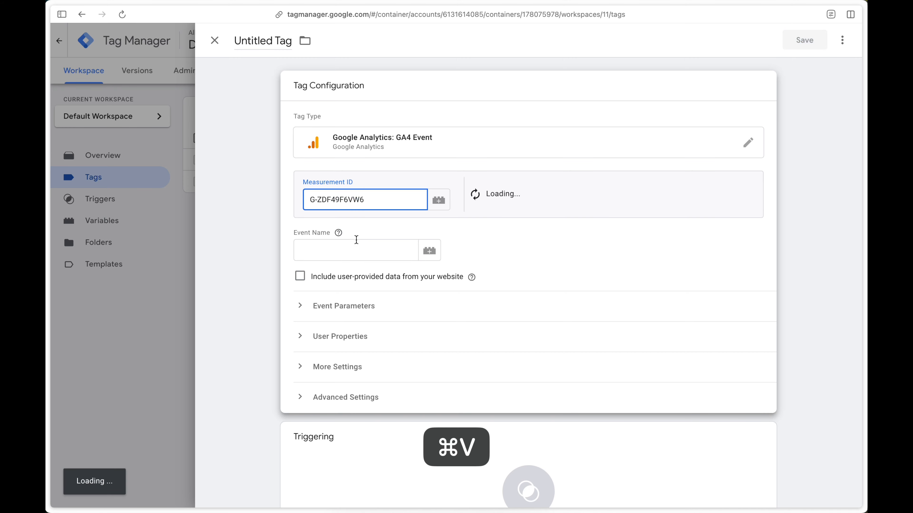
pyautogui.click(356, 248)
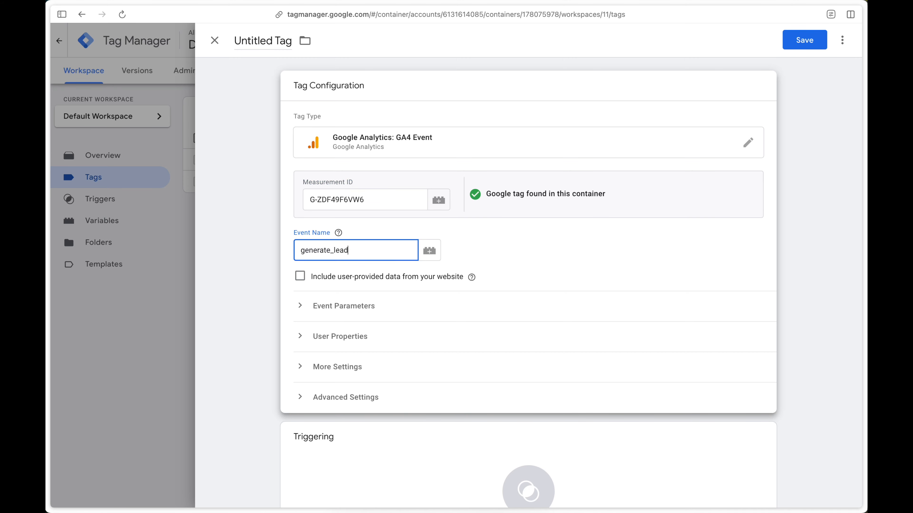
pyautogui.write('generate_lead')
# Step: Add a new firing trigger of type Custom Event to the GA4 event tag
pyautogui.scroll(-4, 478, 285)
pyautogui.click(428, 383)
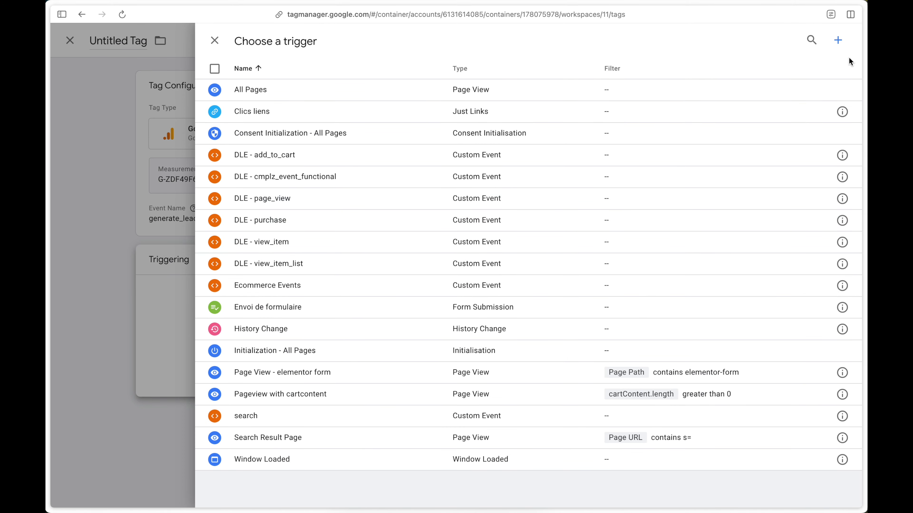
pyautogui.click(835, 41)
pyautogui.click(664, 151)
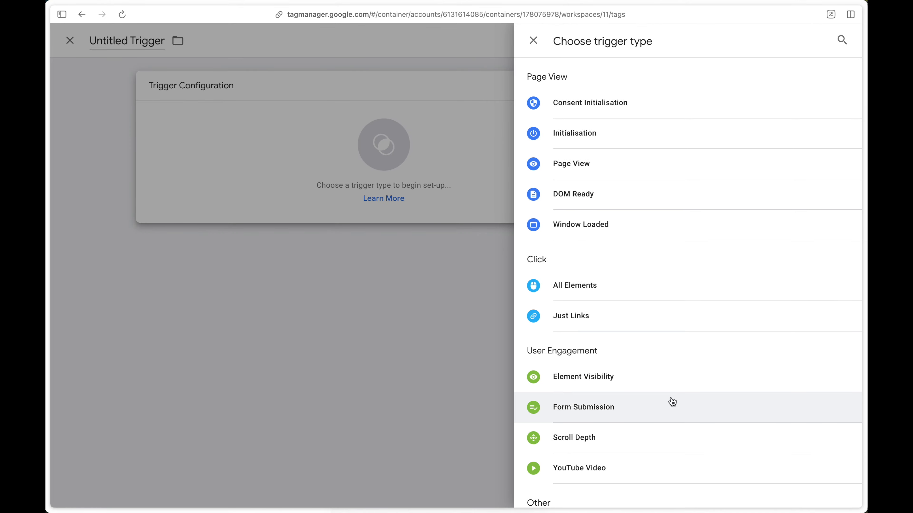
pyautogui.scroll(-4, 673, 432)
pyautogui.click(673, 371)
# Step: Set the custom event trigger's event name to generate_lead
pyautogui.click(383, 194)
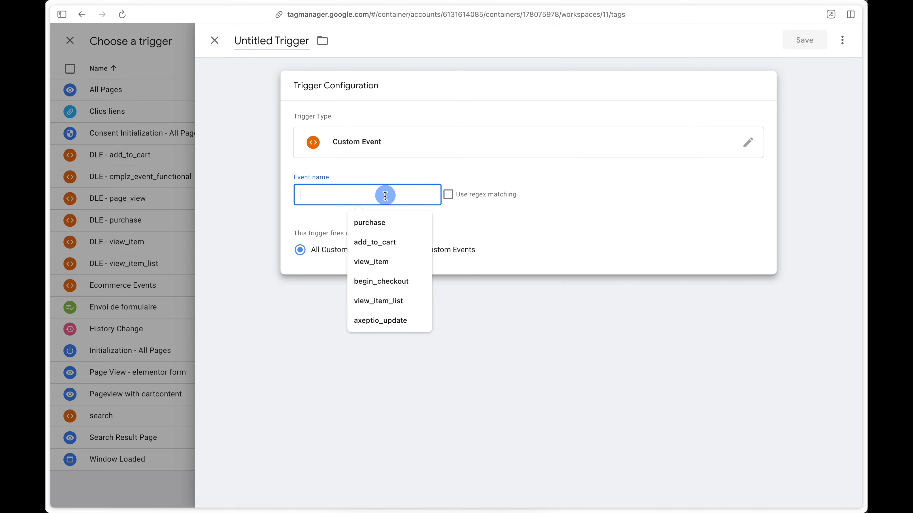
pyautogui.click(406, 276)
pyautogui.write('gebe')
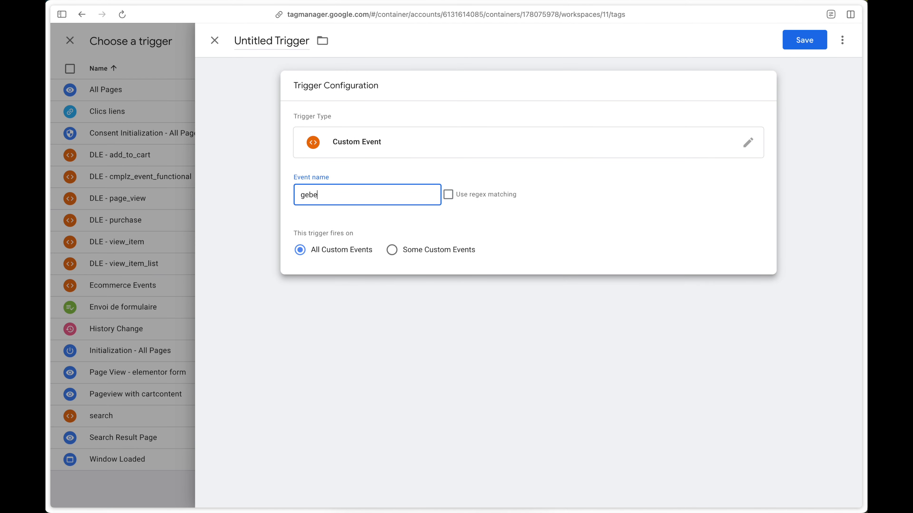
pyautogui.press('BackSpace')
pyautogui.write('ne')
pyautogui.press('Return')
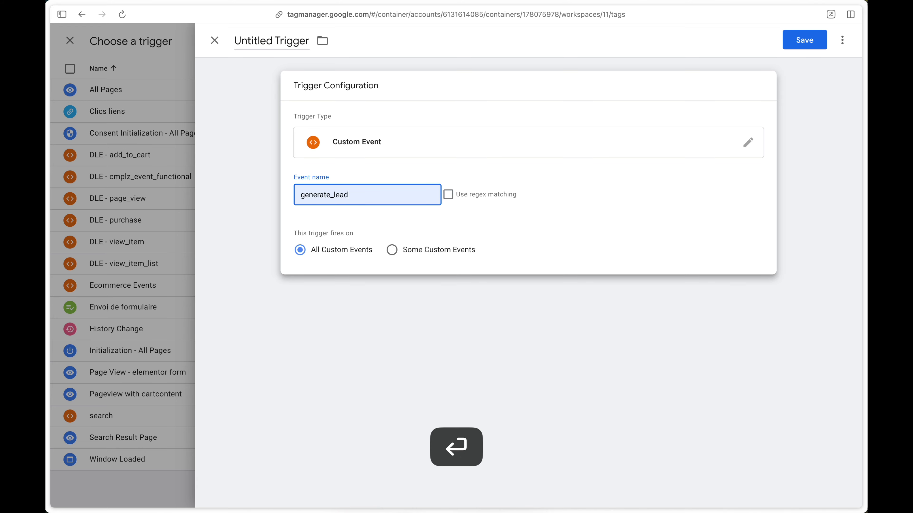
# Step: Name the trigger "DLE - generate_lead" and save it
pyautogui.doubleClick(289, 40)
pyautogui.press('super+BackSpace')
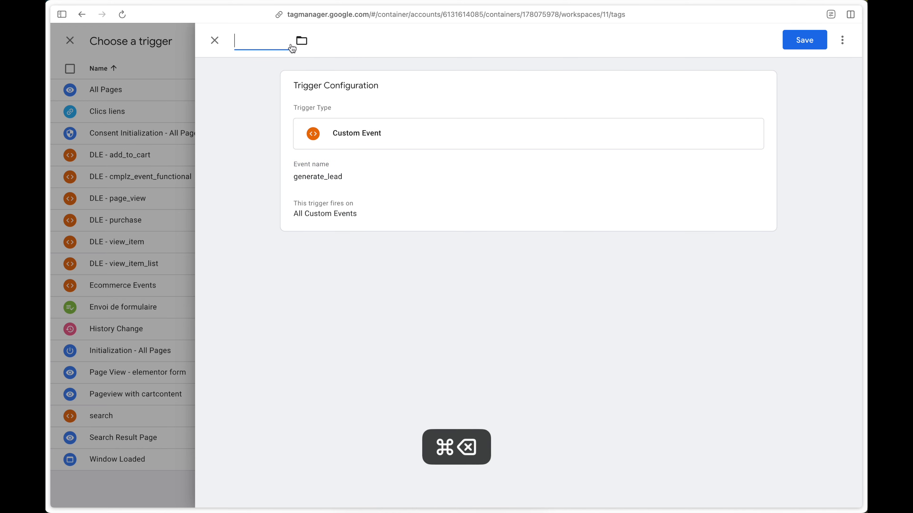
pyautogui.write('DLE - ')
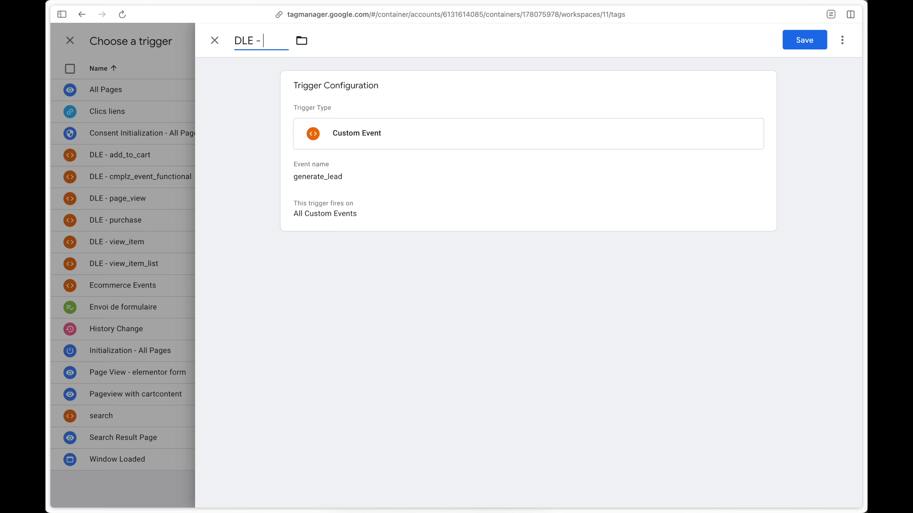
pyautogui.write('generate_lead')
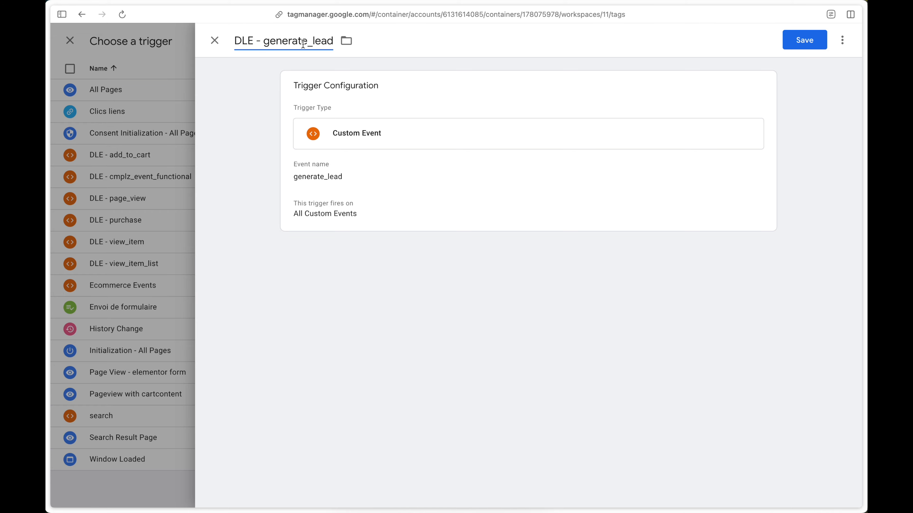
pyautogui.click(805, 40)
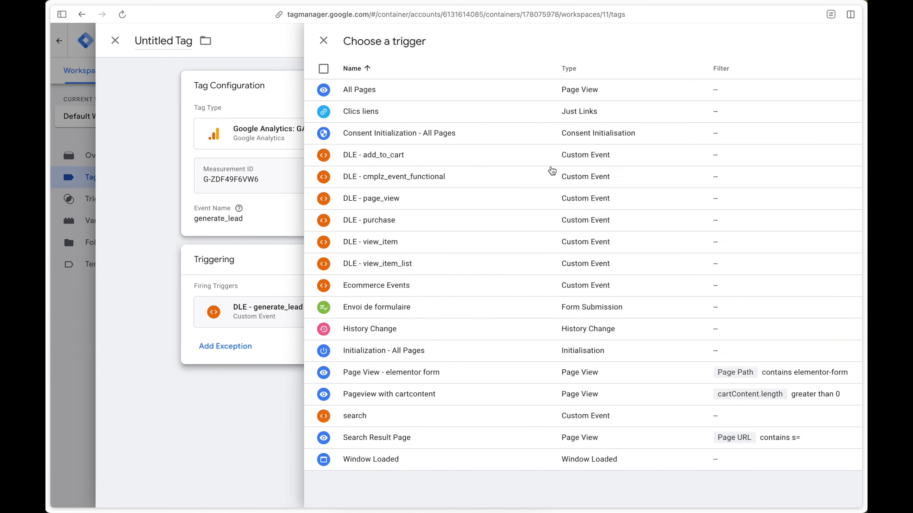
# Step: Rename the untitled GA4 event tag as "GA4 - Event - generate_lead"
pyautogui.click(271, 43)
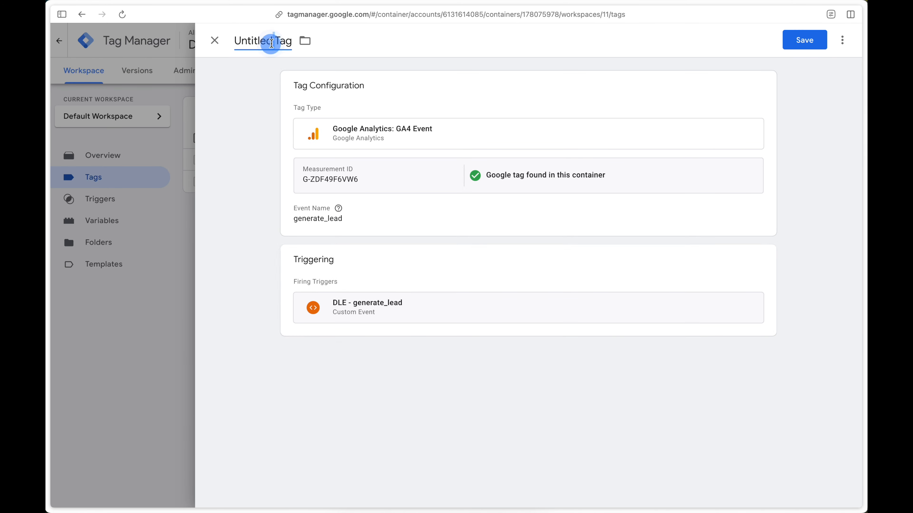
pyautogui.press('super+a')
pyautogui.write('GA')
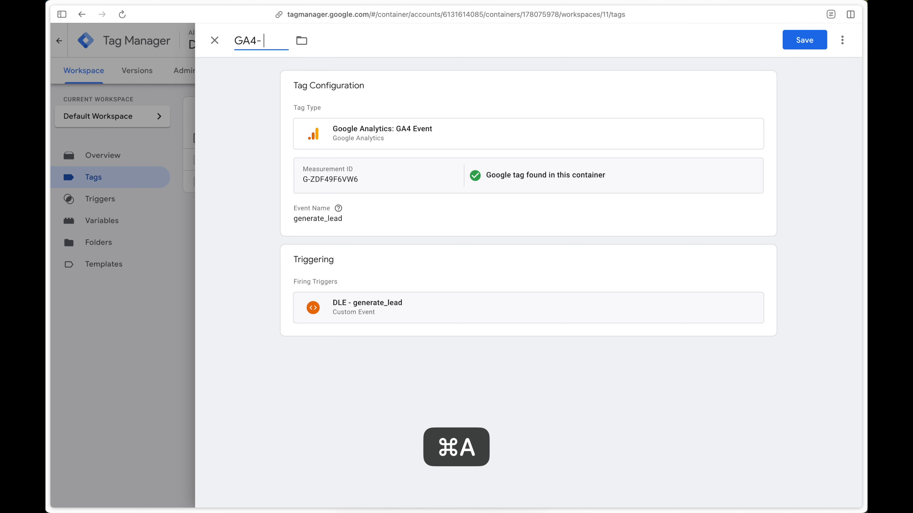
pyautogui.write('4 - Event -')
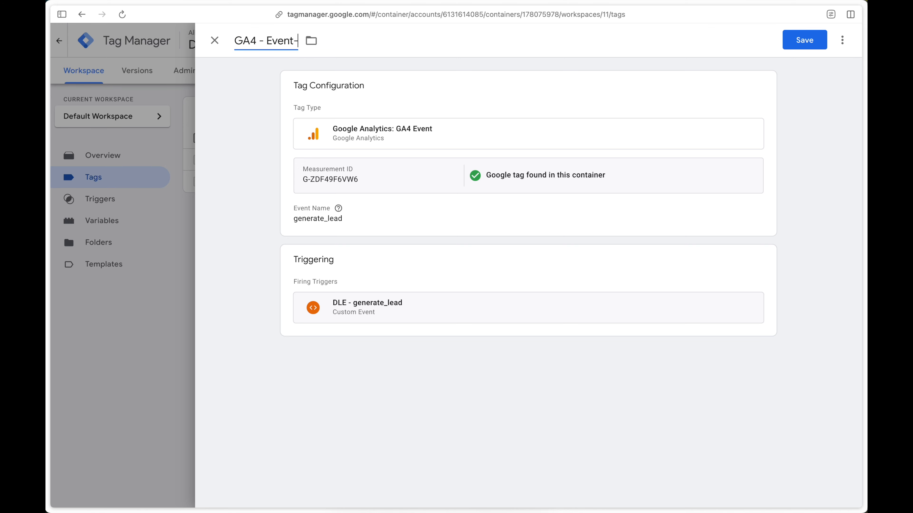
pyautogui.write(' generate_lead')
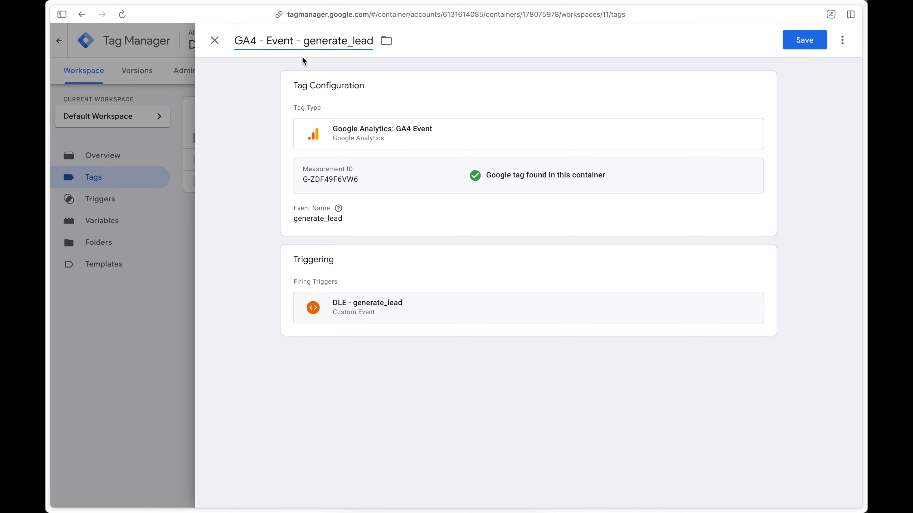
# Step: Check the event name in the form submission's dataLayer push in Tag Assistant, and return to Google Tag Manager
pyautogui.moveTo(111, 195)
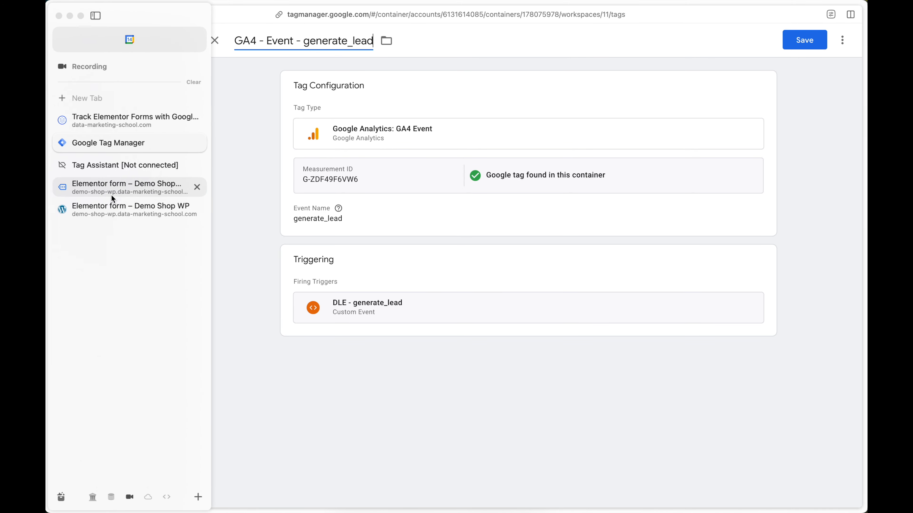
pyautogui.click(116, 169)
pyautogui.doubleClick(265, 177)
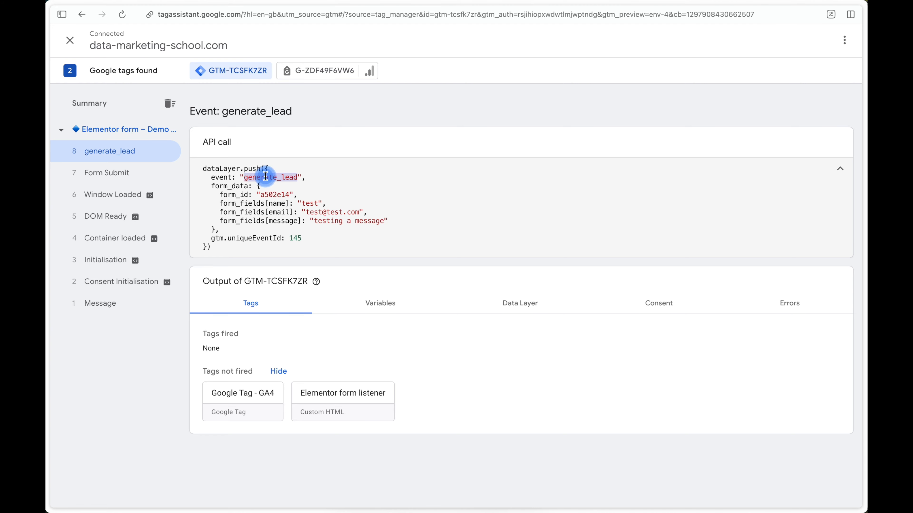
pyautogui.moveTo(190, 187)
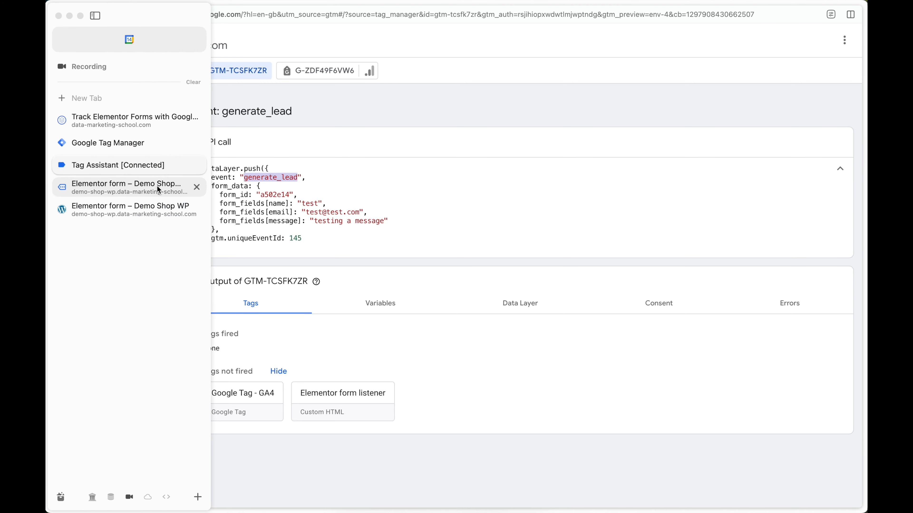
pyautogui.click(134, 145)
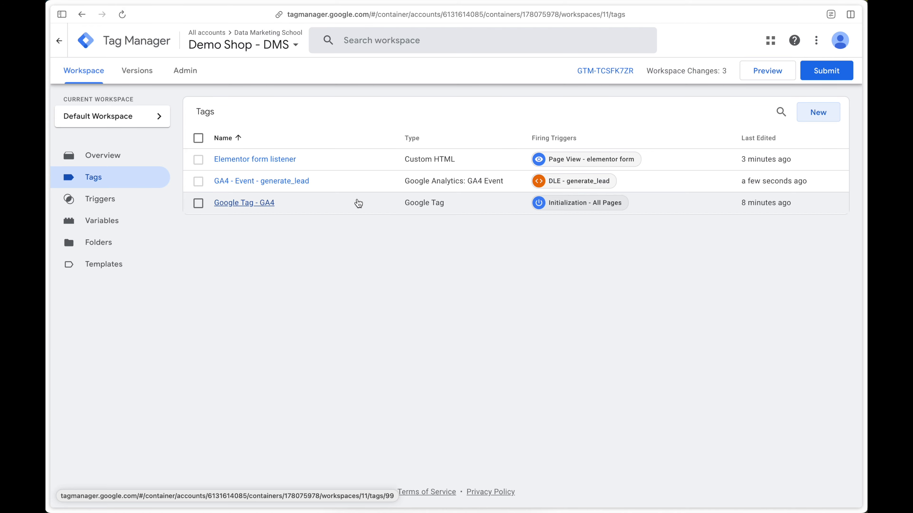
# Step: Create another new tag and set its type to the Google Ads Conversion Linker
pyautogui.click(830, 115)
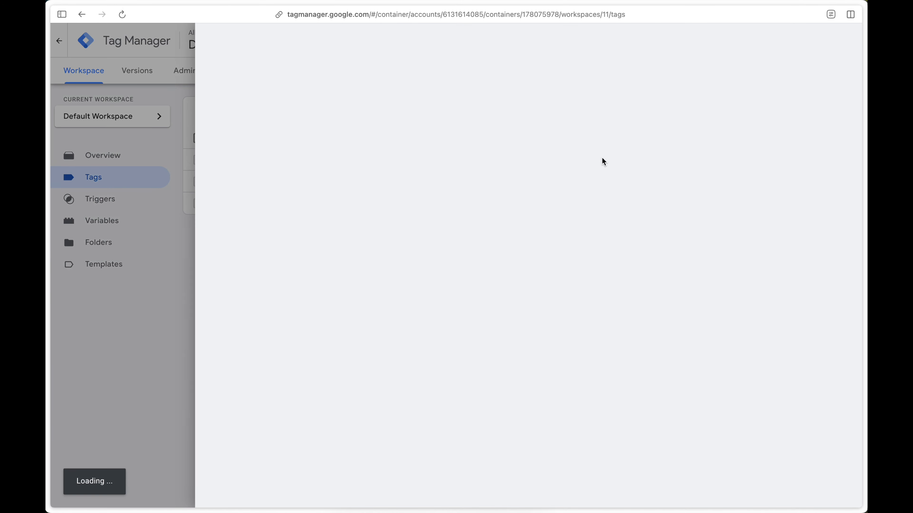
pyautogui.click(568, 147)
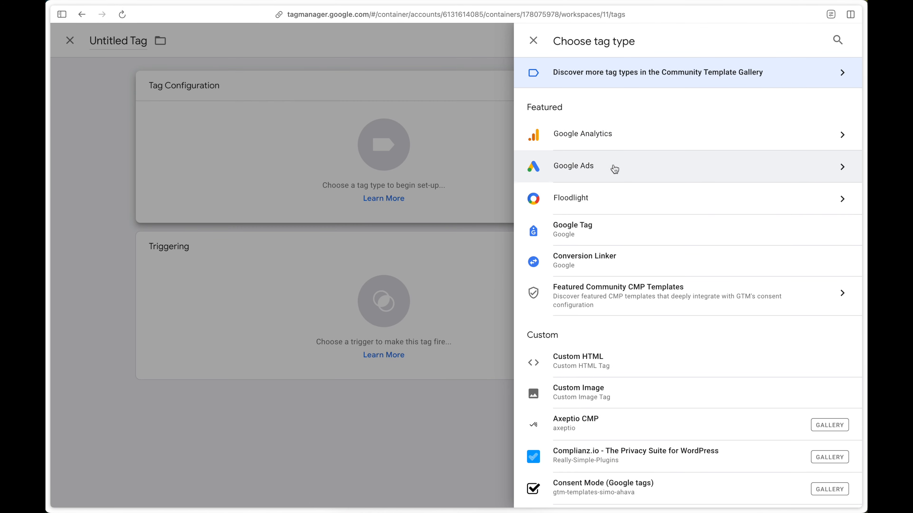
pyautogui.click(612, 166)
pyautogui.click(643, 111)
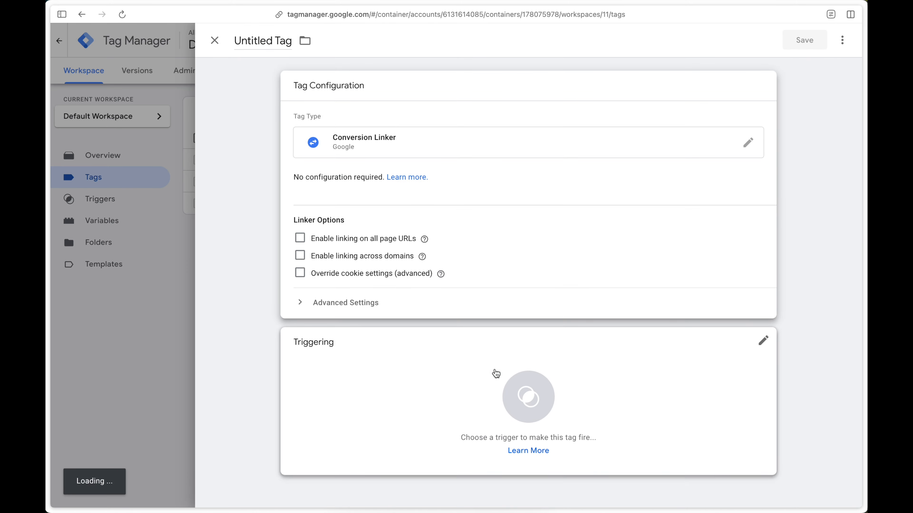
# Step: Set the linker tag to fire on All Pages and save it under the name "Conversion Linker"
pyautogui.click(495, 373)
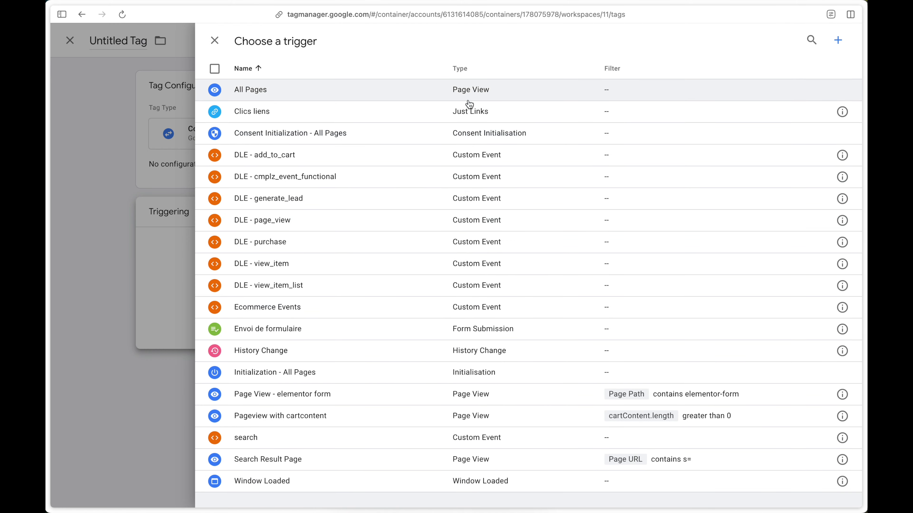
pyautogui.click(468, 91)
pyautogui.click(804, 40)
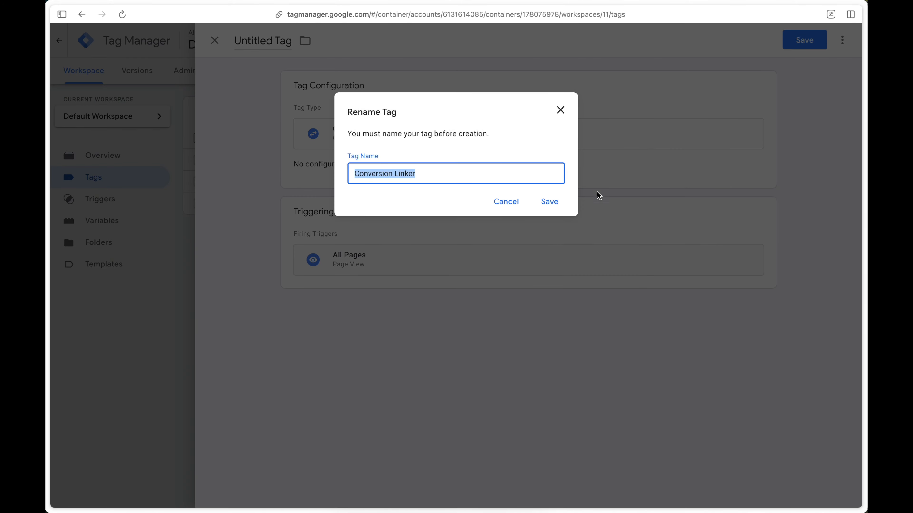
pyautogui.click(547, 202)
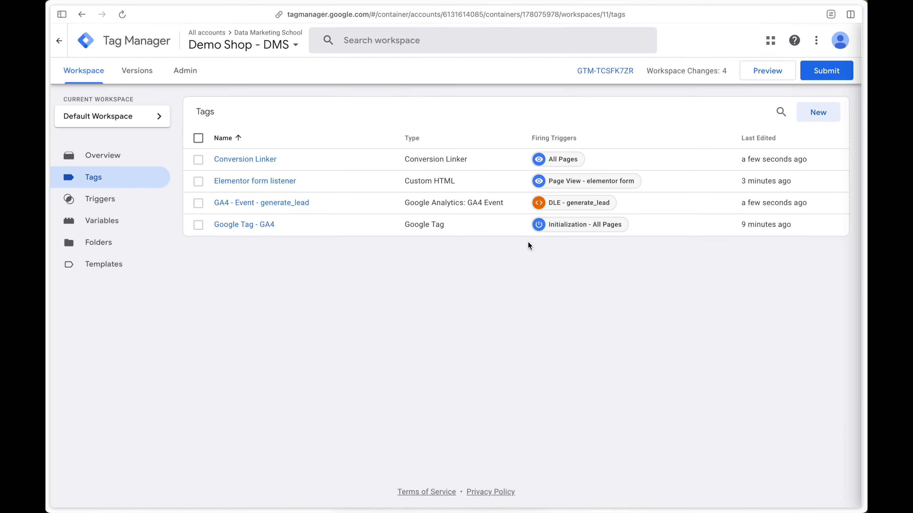
# Step: Create a Google Ads Conversion Tracking tag with conversion ID 123 and conversion label "label"
pyautogui.click(816, 111)
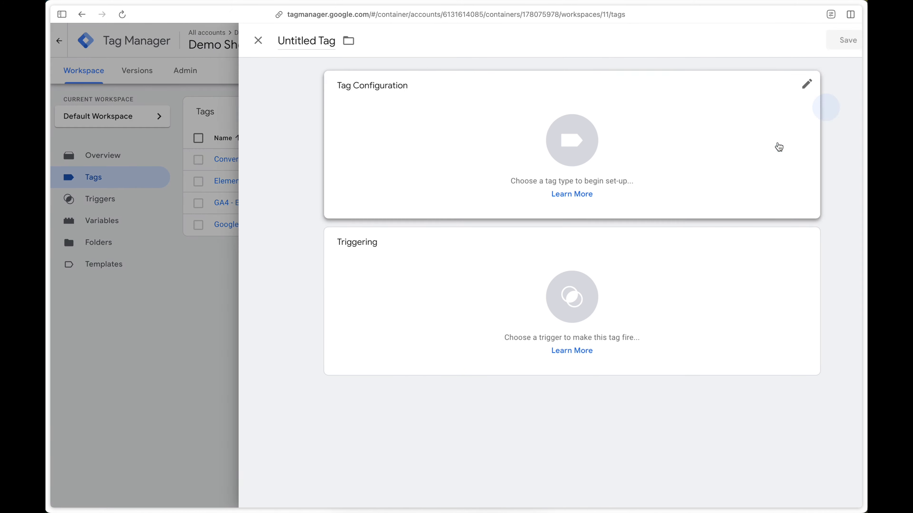
pyautogui.click(646, 163)
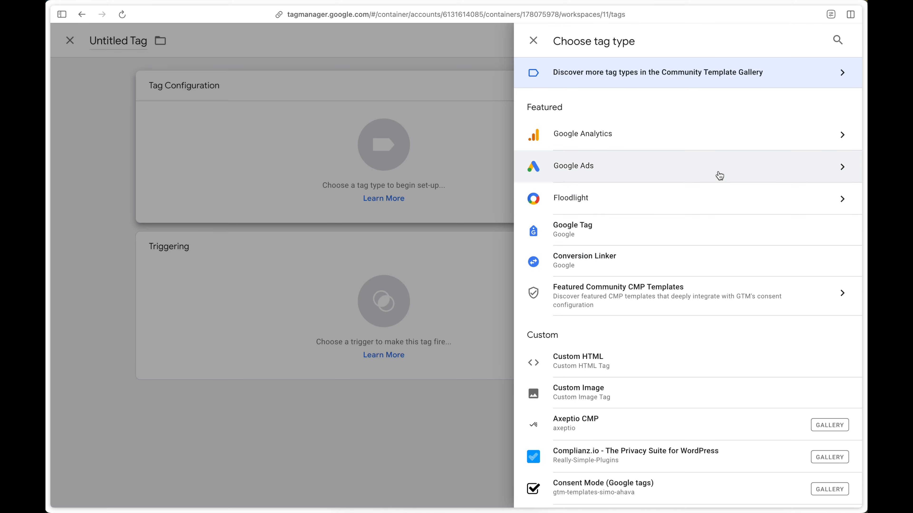
pyautogui.click(726, 175)
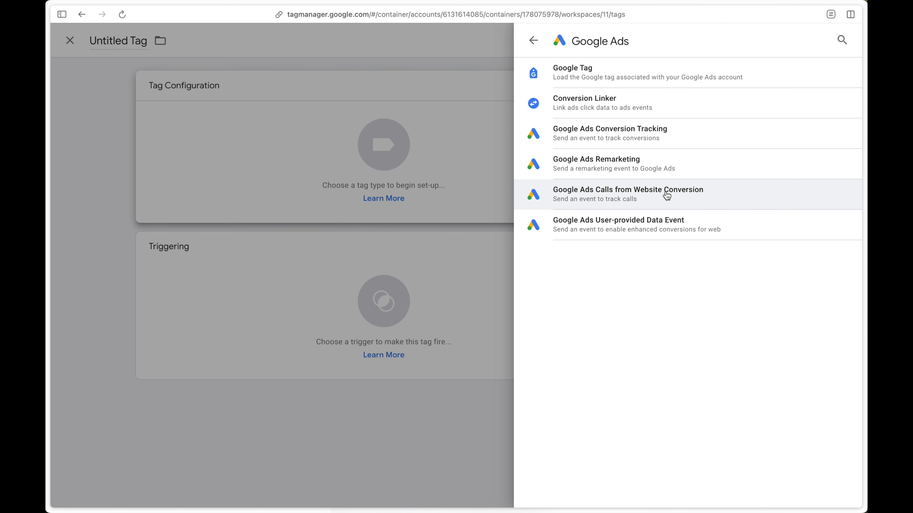
pyautogui.click(673, 142)
pyautogui.click(345, 206)
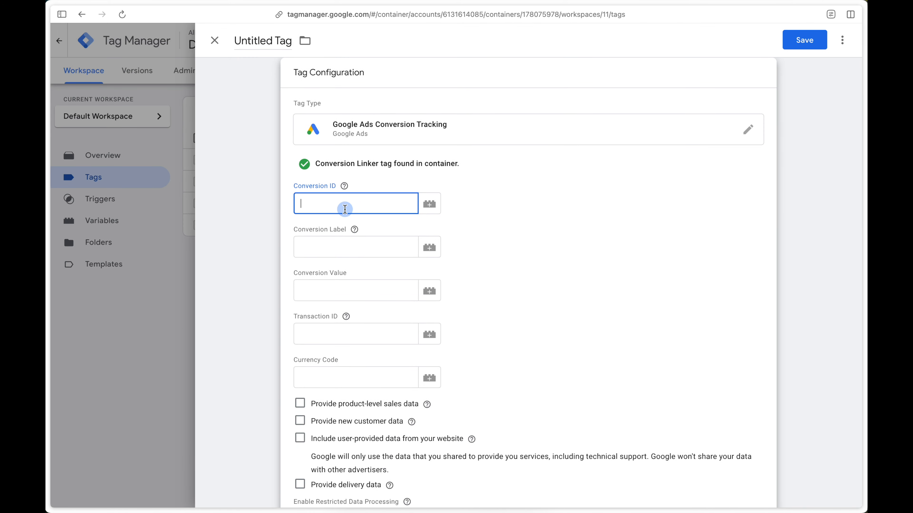
pyautogui.click(321, 247)
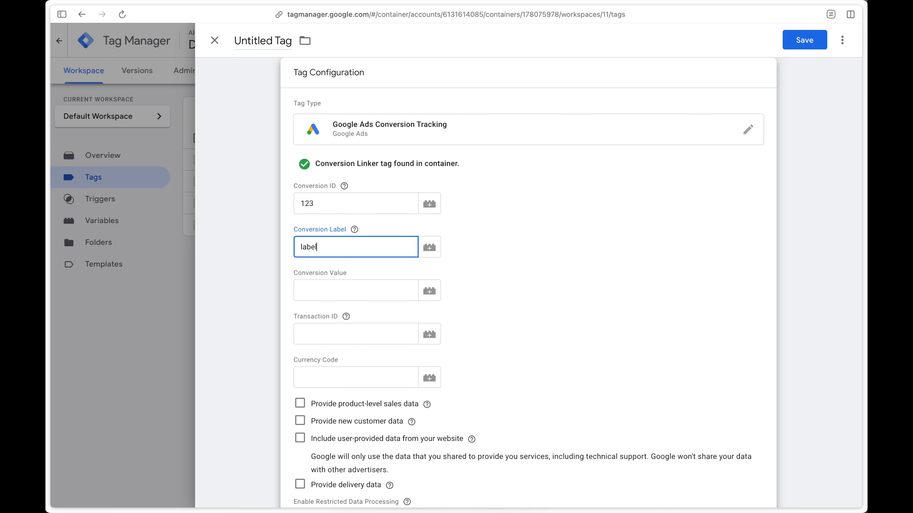
# Step: Enable including user-provided data from the website in the conversion tag and start a new user-provided data variable
pyautogui.scroll(-5, 492, 230)
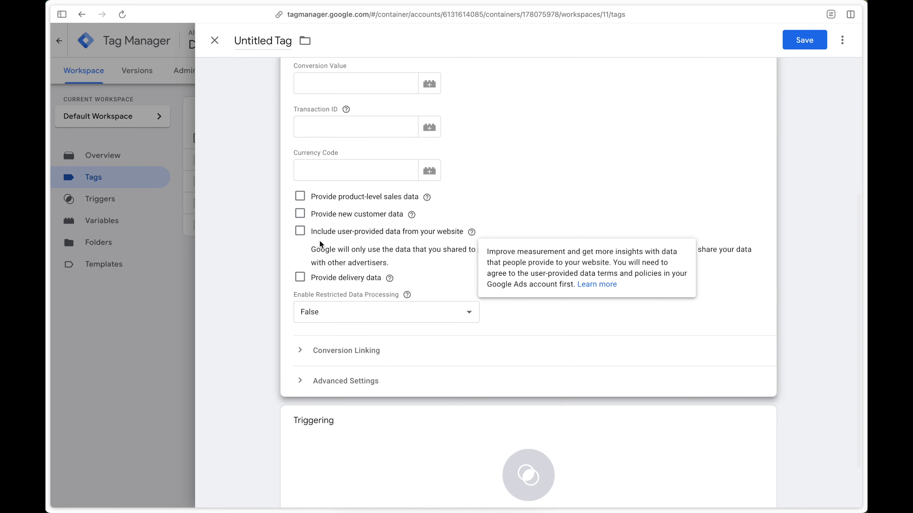
pyautogui.click(300, 232)
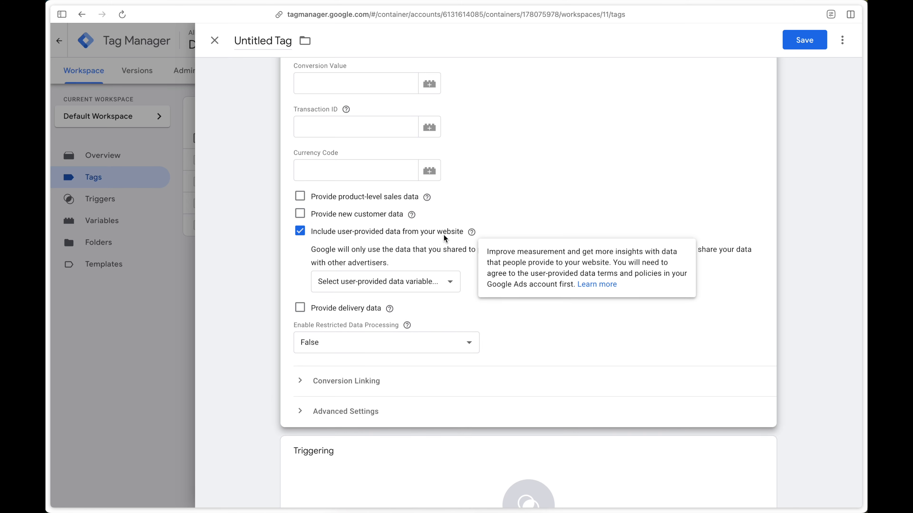
pyautogui.click(438, 281)
pyautogui.click(423, 307)
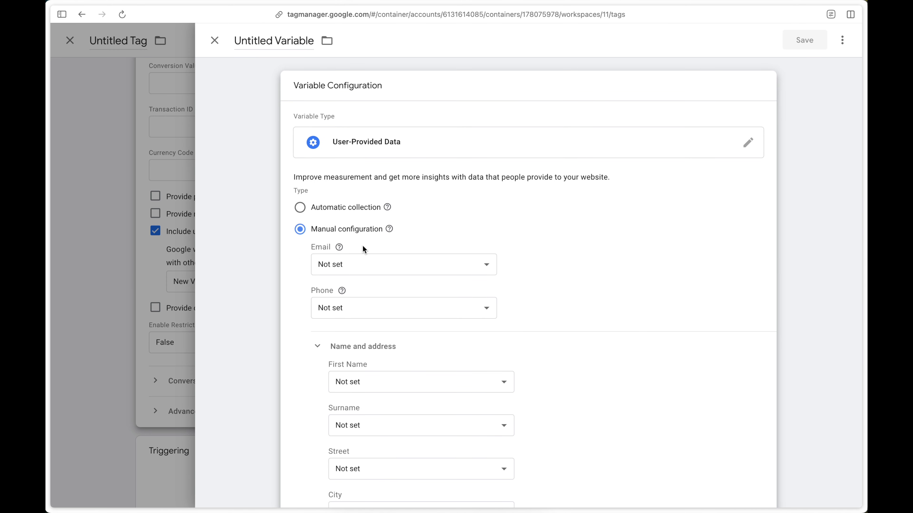
# Step: Switch to Tag Assistant and examine the generate_lead data layer push for the form_data and form_fields[email] keys
pyautogui.moveTo(48, 254)
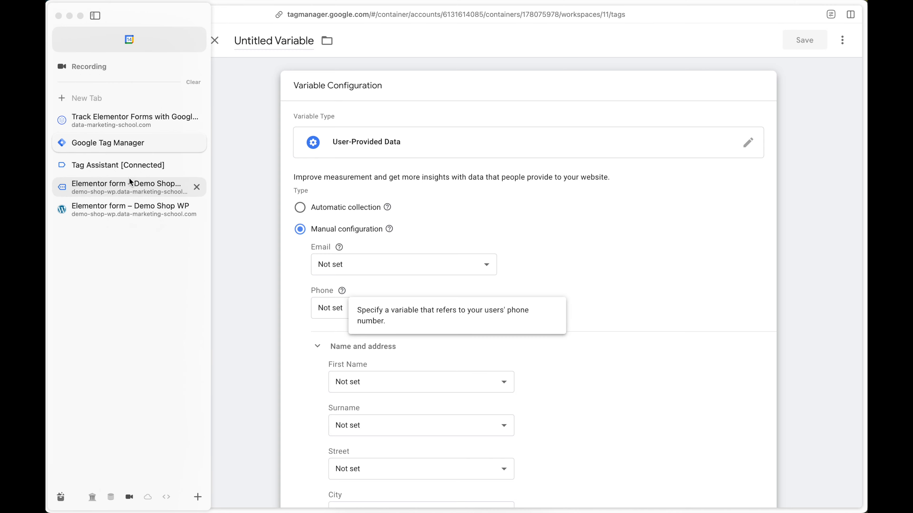
pyautogui.click(130, 169)
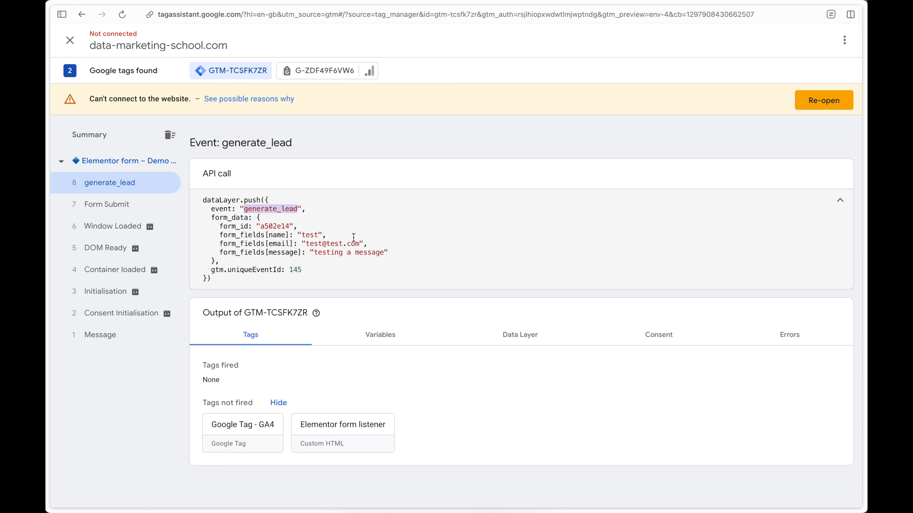
pyautogui.moveTo(293, 244); pyautogui.dragTo(220, 244)
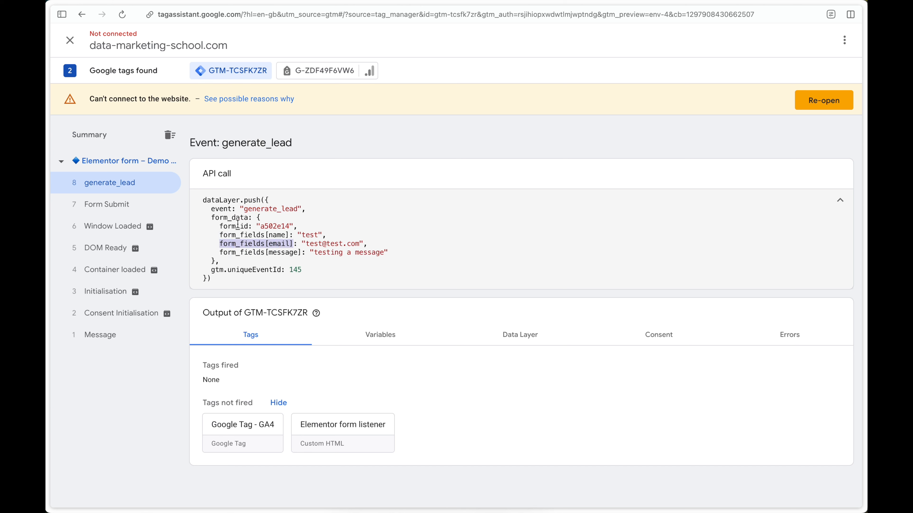
pyautogui.doubleClick(215, 218)
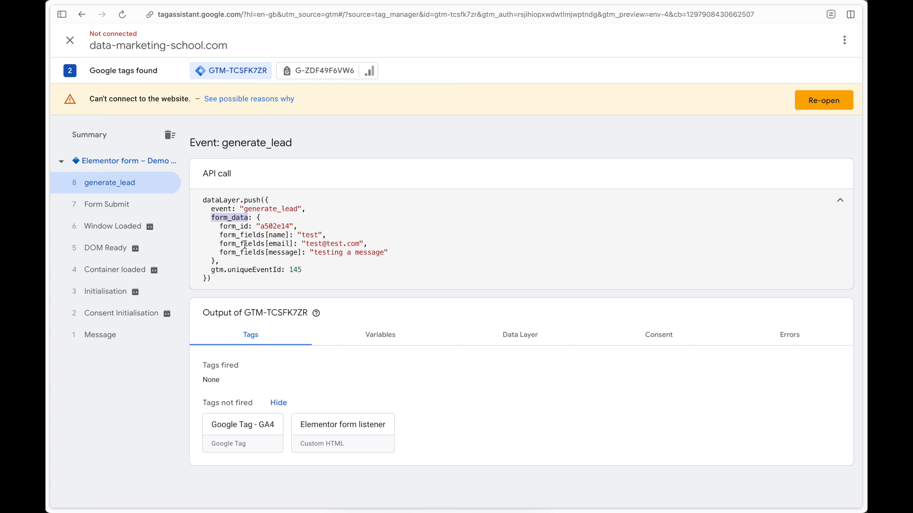
pyautogui.moveTo(219, 245); pyautogui.dragTo(294, 244)
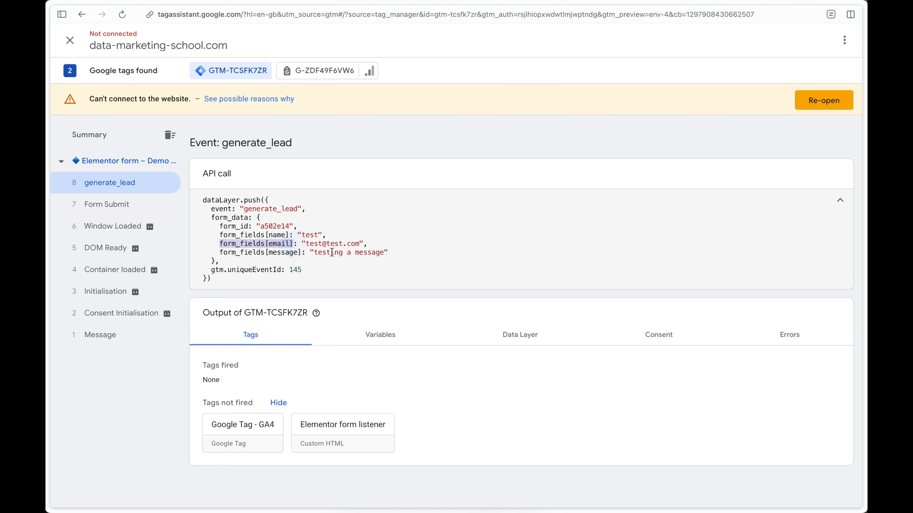
# Step: Return to Google Tag Manager and start a new variable for the Email field of the user-provided data
pyautogui.moveTo(50, 214)
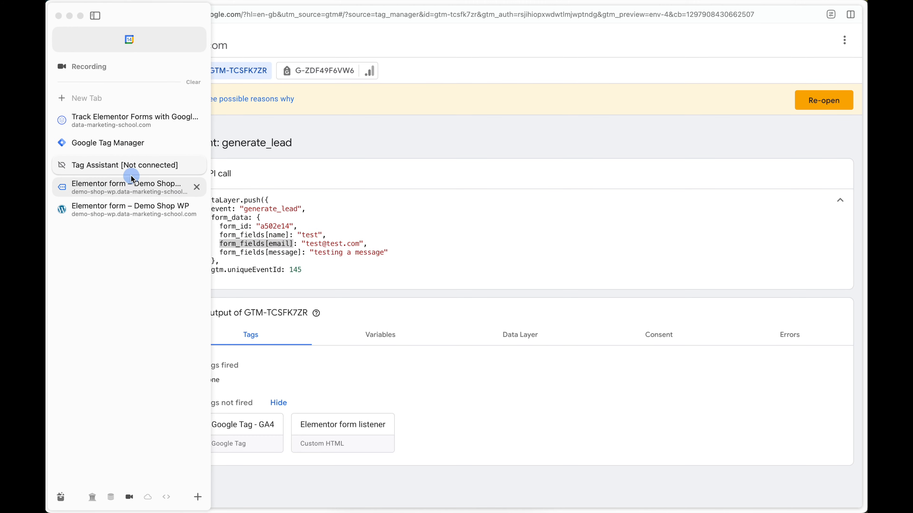
pyautogui.click(129, 186)
pyautogui.click(128, 144)
pyautogui.click(386, 264)
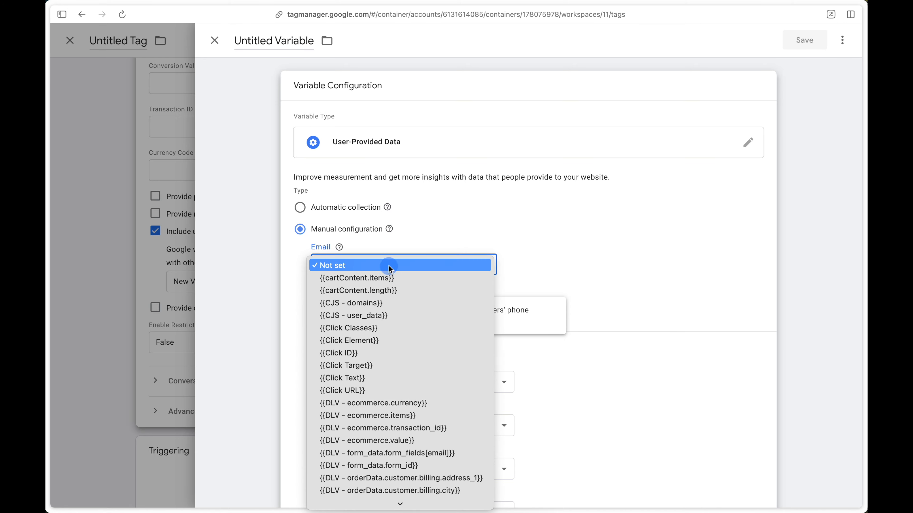
pyautogui.scroll(-10, 395, 395)
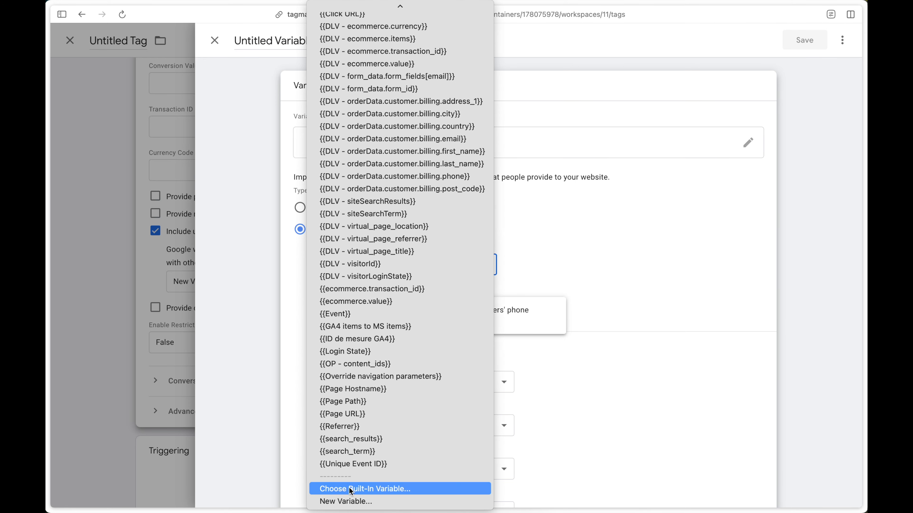
pyautogui.click(349, 501)
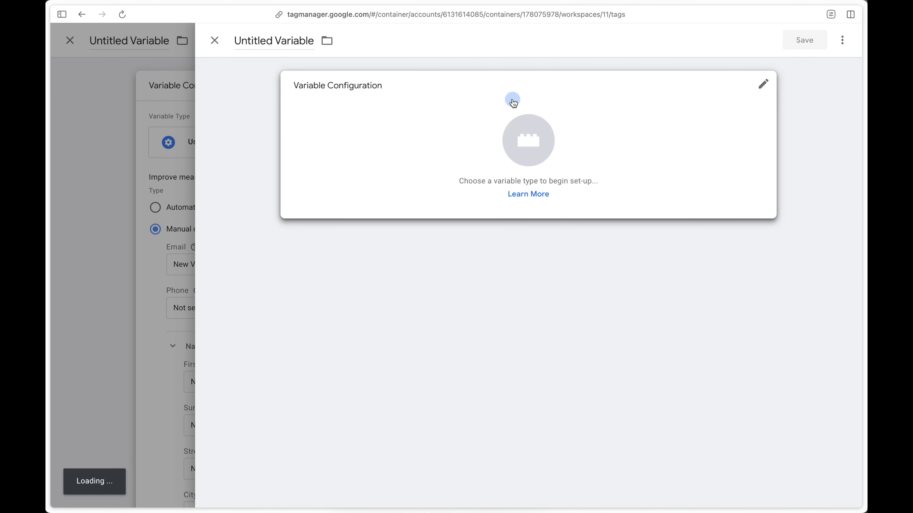
# Step: Configure the new variable as a Data Layer Variable reading form_data.form_fields[email]
pyautogui.click(511, 98)
pyautogui.click(629, 352)
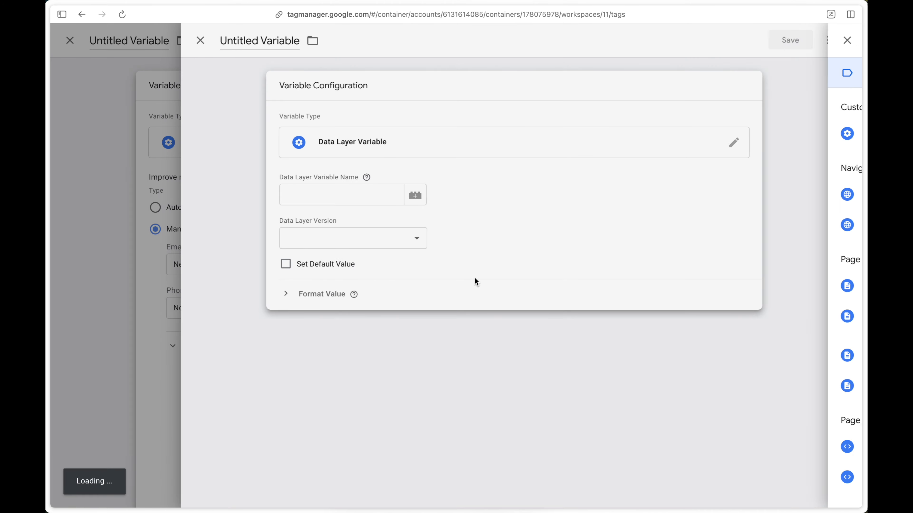
pyautogui.click(371, 195)
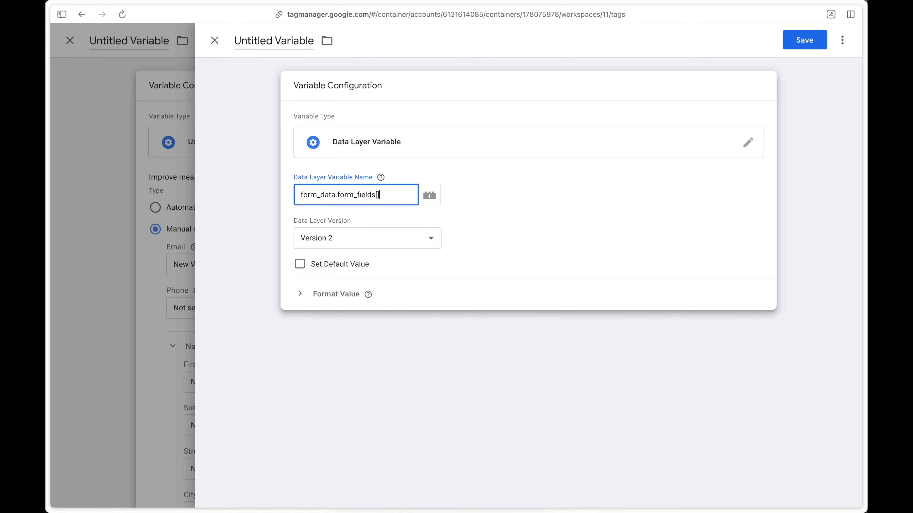
pyautogui.press('Left')
pyautogui.write('email')
# Step: Name the variable "DLV - form_data.form_fields[email]", reusing its data layer name, and save it
pyautogui.press('super+a')
pyautogui.press('super+c')
pyautogui.doubleClick(294, 42)
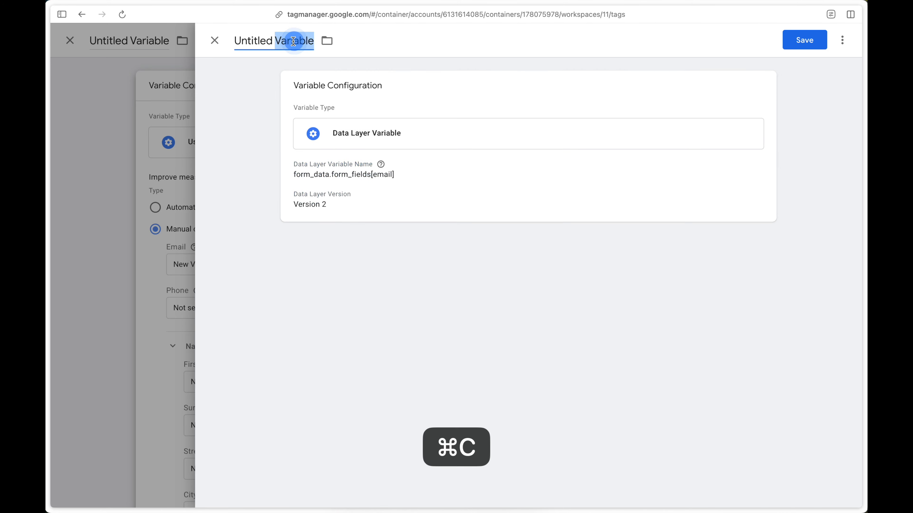
pyautogui.press('super+BackSpace')
pyautogui.press('super+BackSpace')
pyautogui.press('super+v')
pyautogui.press('Up')
pyautogui.write('DLV ')
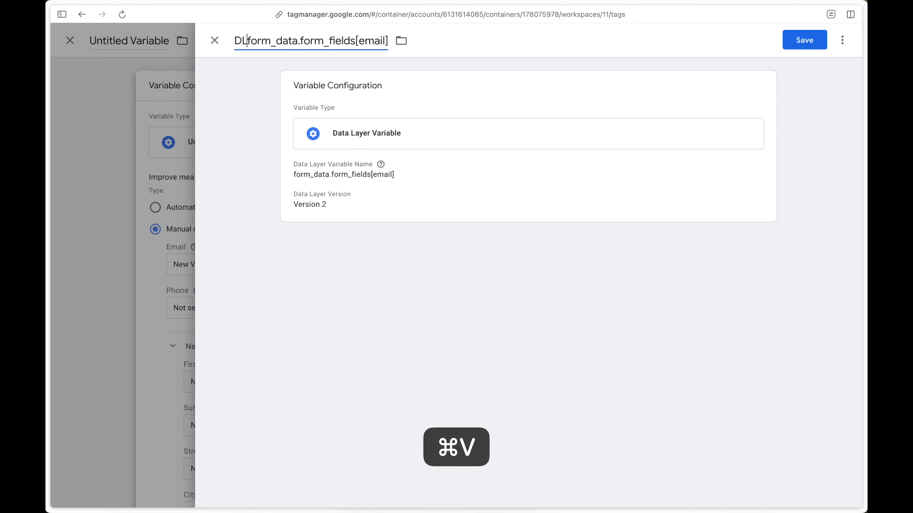
pyautogui.write('-')
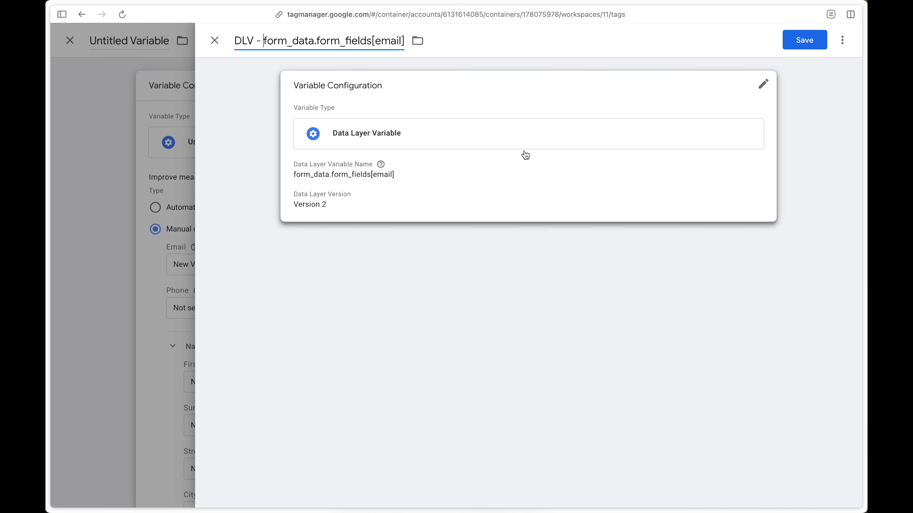
pyautogui.click(805, 40)
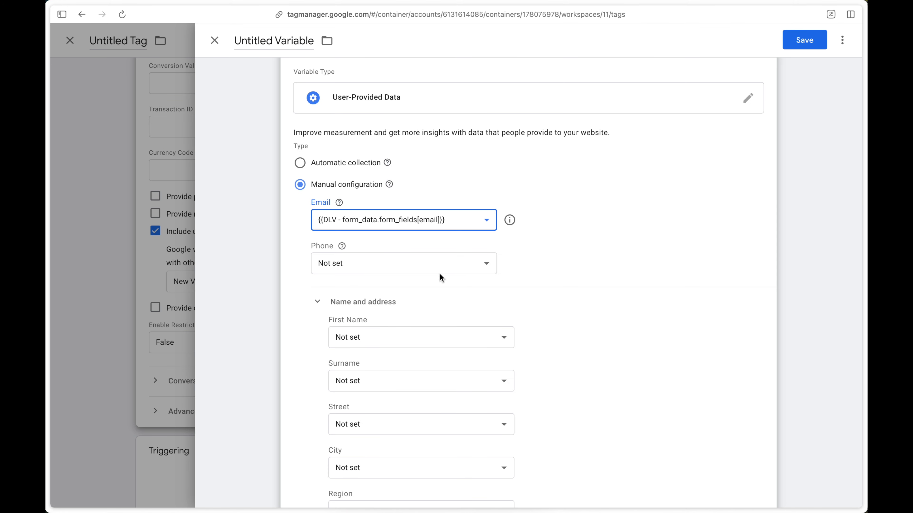
# Step: Check which fields the Elementor form page collects, and return to the user-provided data variable in Google Tag Manager
pyautogui.moveTo(46, 247)
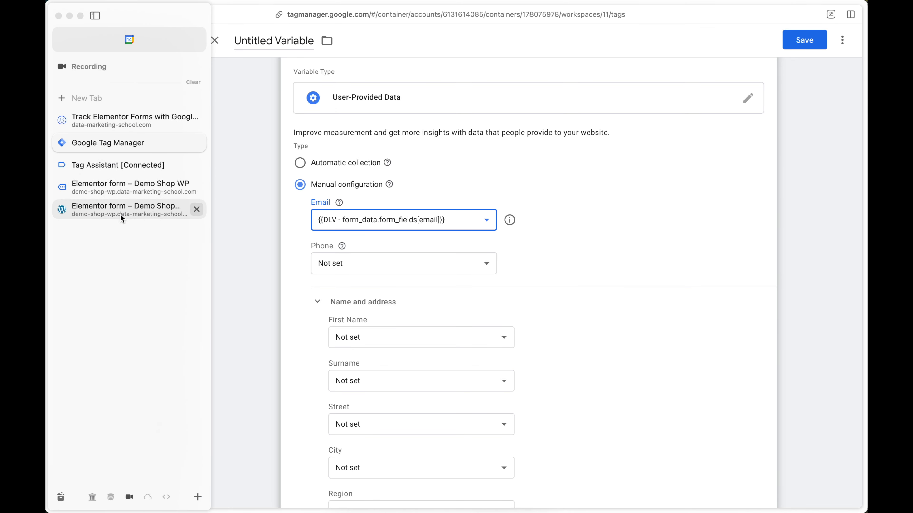
pyautogui.click(138, 191)
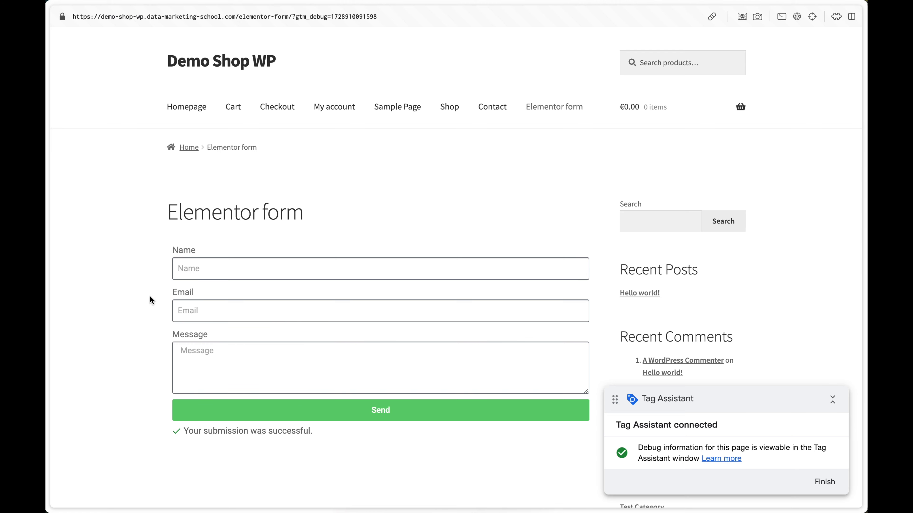
pyautogui.moveTo(48, 192)
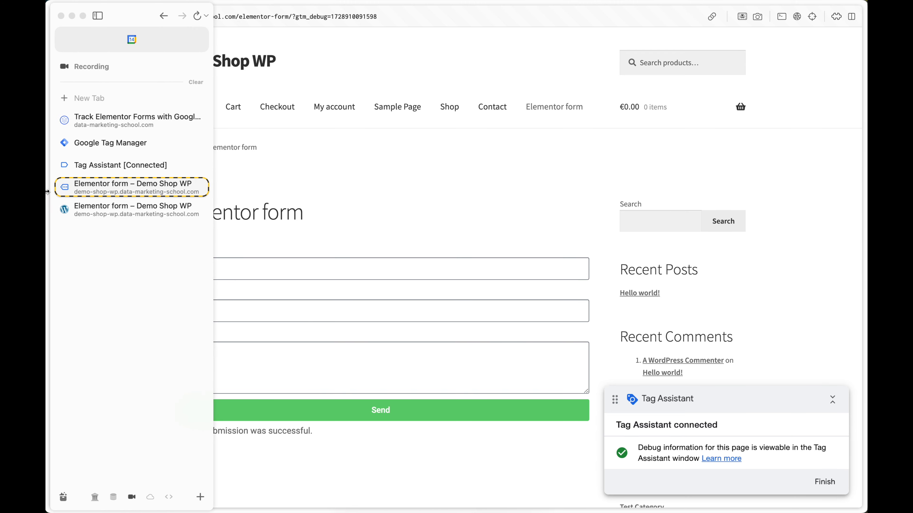
pyautogui.click(144, 144)
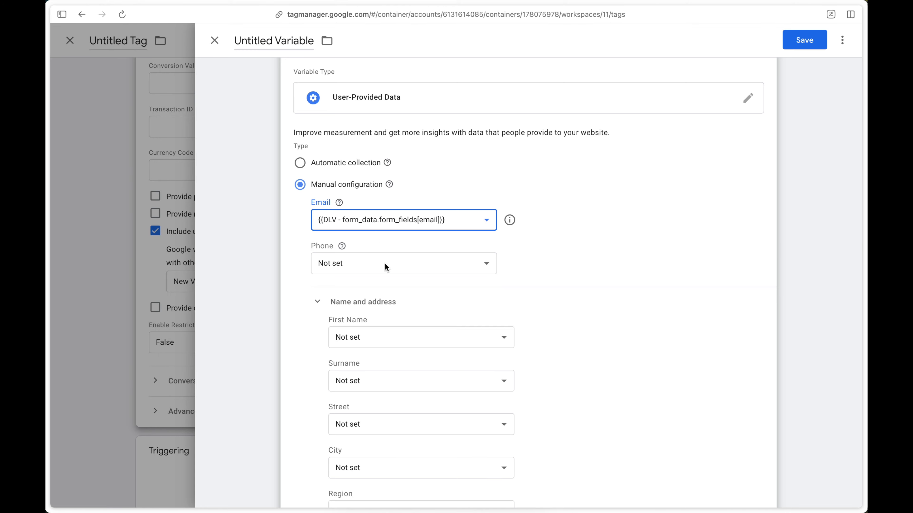
# Step: Save the variable under the name "User-Provided Data"
pyautogui.click(530, 217)
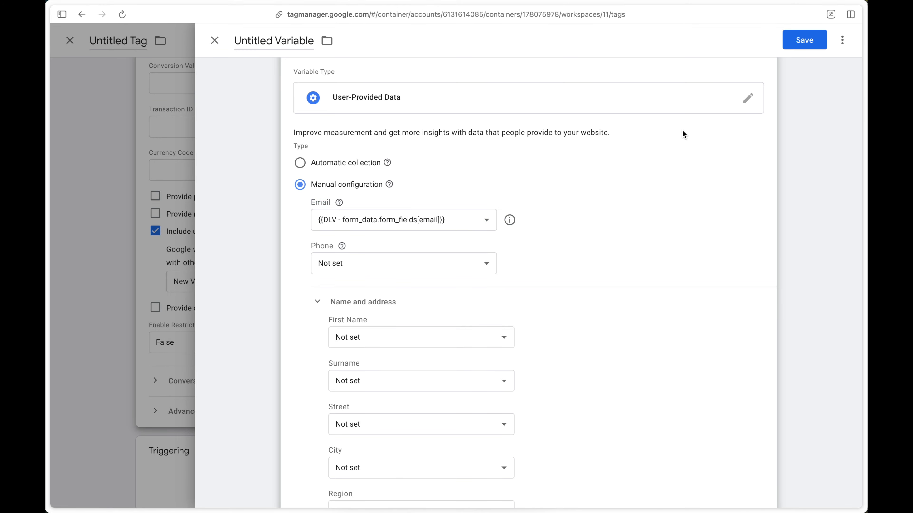
pyautogui.click(807, 42)
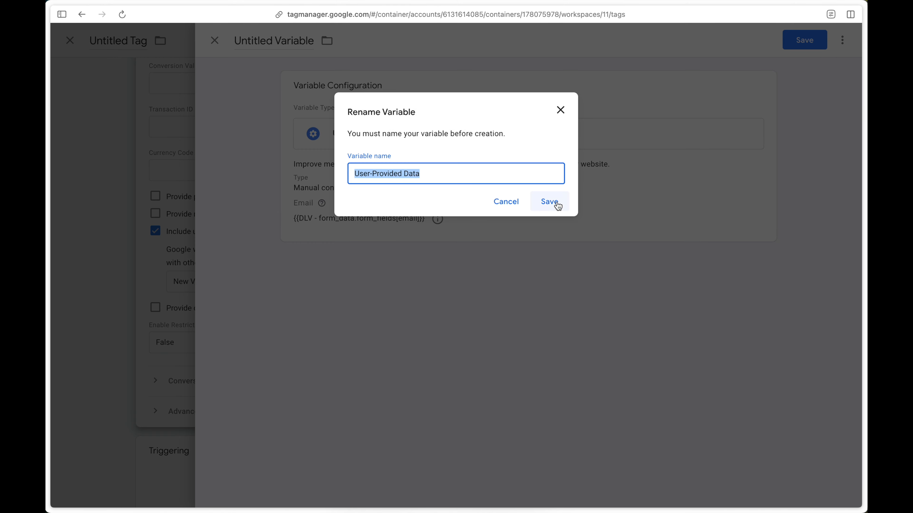
pyautogui.click(555, 202)
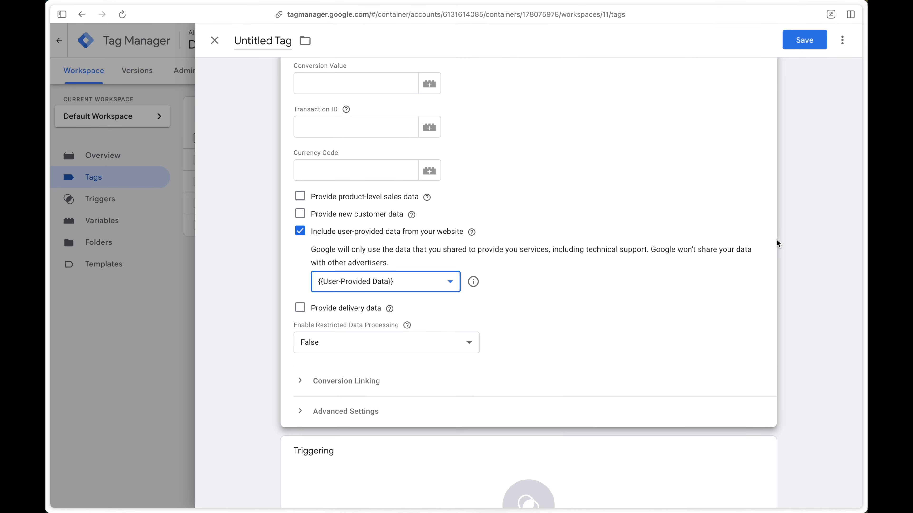
# Step: Set the conversion tag to fire on the DLE - generate_lead trigger
pyautogui.click(493, 275)
pyautogui.scroll(-3, 562, 233)
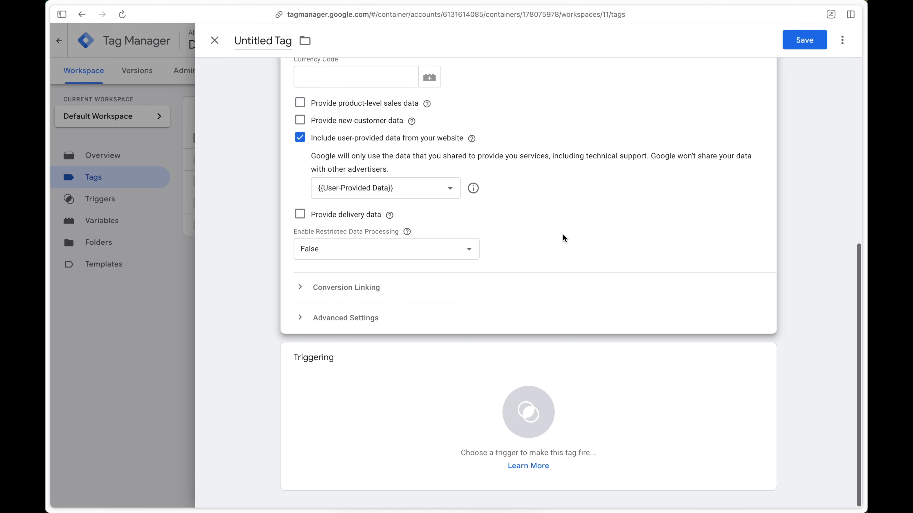
pyautogui.click(655, 389)
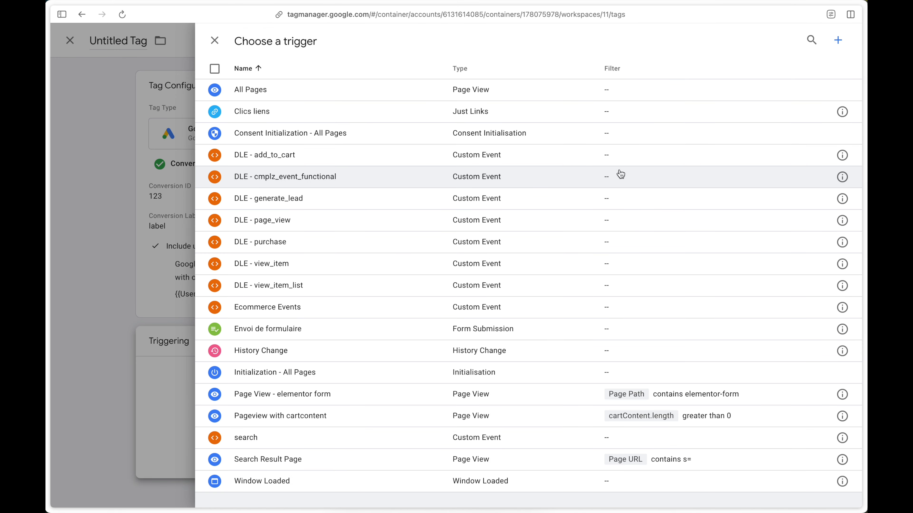
pyautogui.click(557, 206)
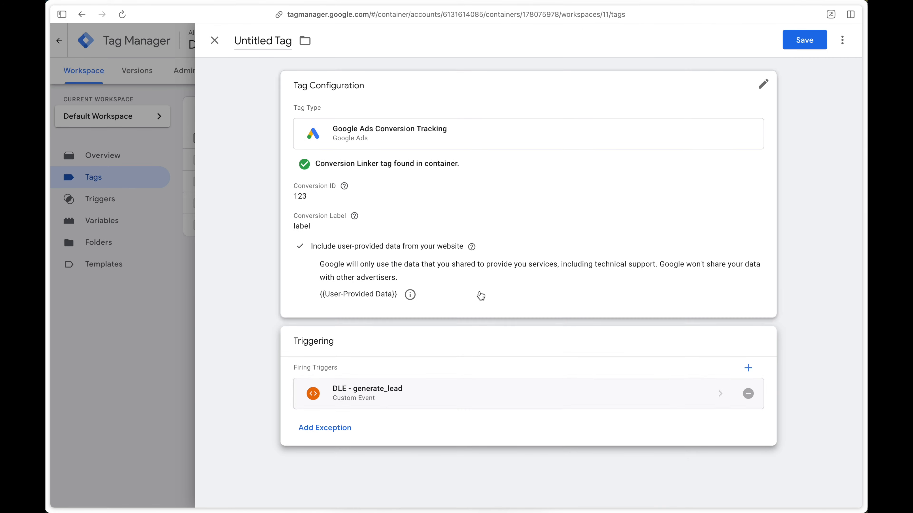
# Step: Rename the Google Ads conversion tag as "GADS - New Lead" and save it
pyautogui.click(287, 41)
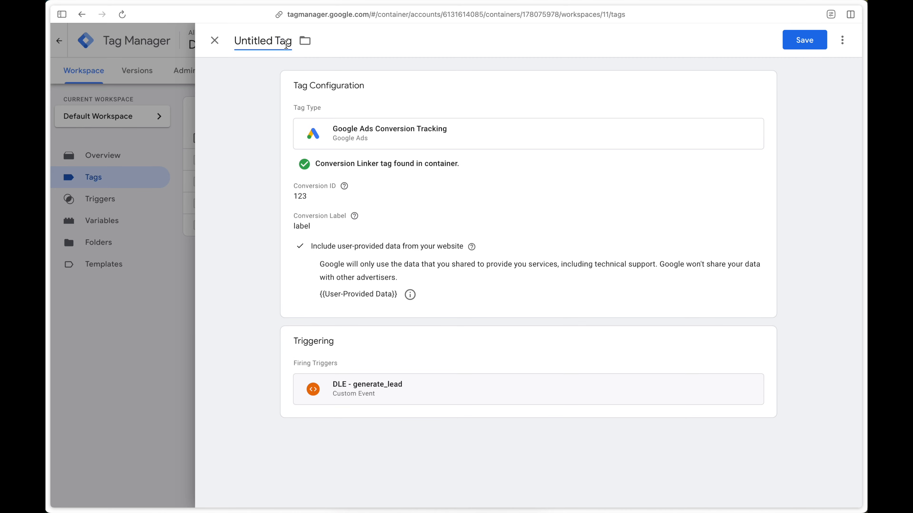
pyautogui.press('super+BackSpace')
pyautogui.write('GADS')
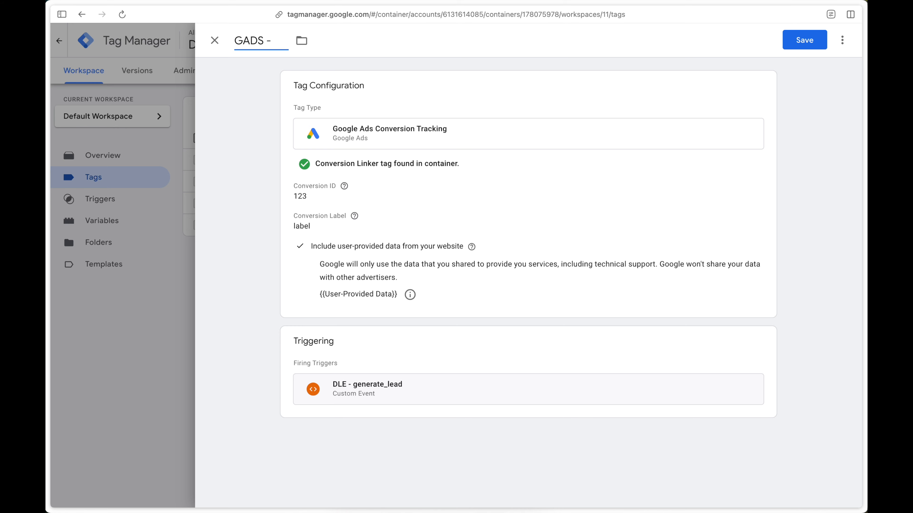
pyautogui.write(' - New Lead')
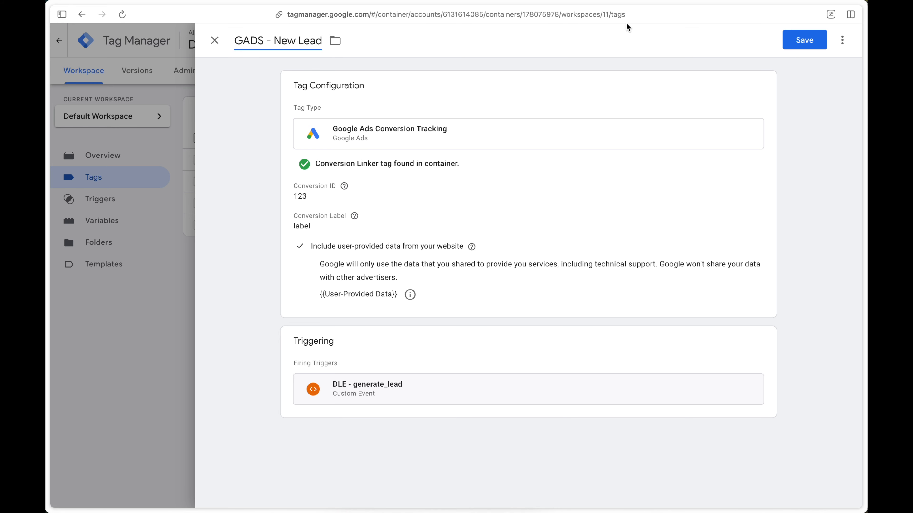
pyautogui.click(809, 40)
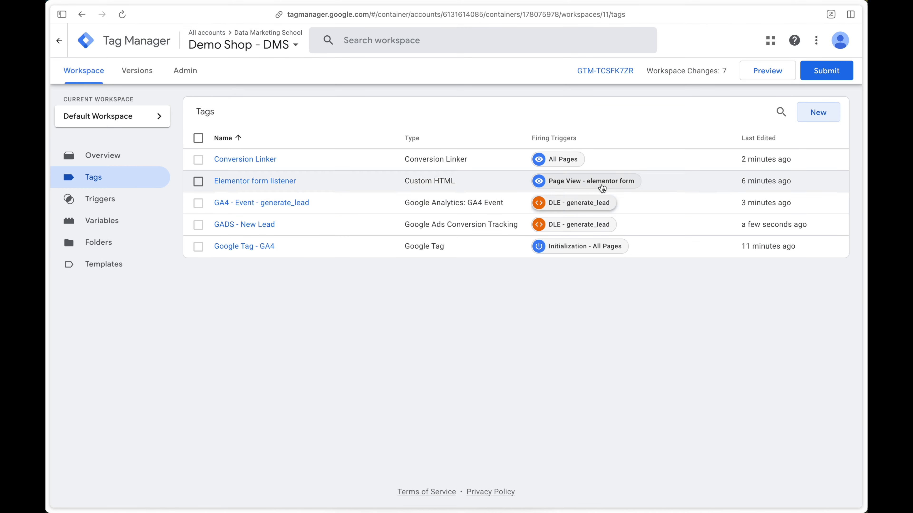
# Step: Preview the container and submit the Elementor form on the demo shop page with a test e-mail
pyautogui.click(754, 76)
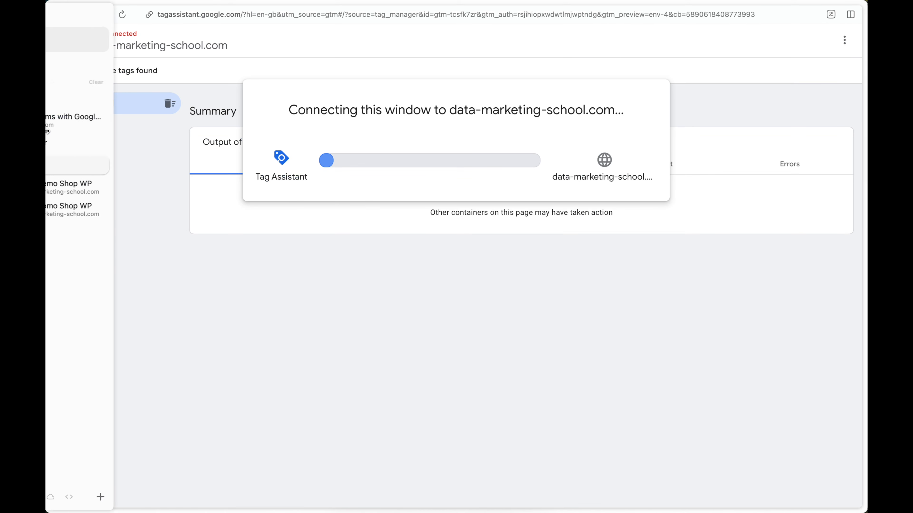
pyautogui.click(130, 187)
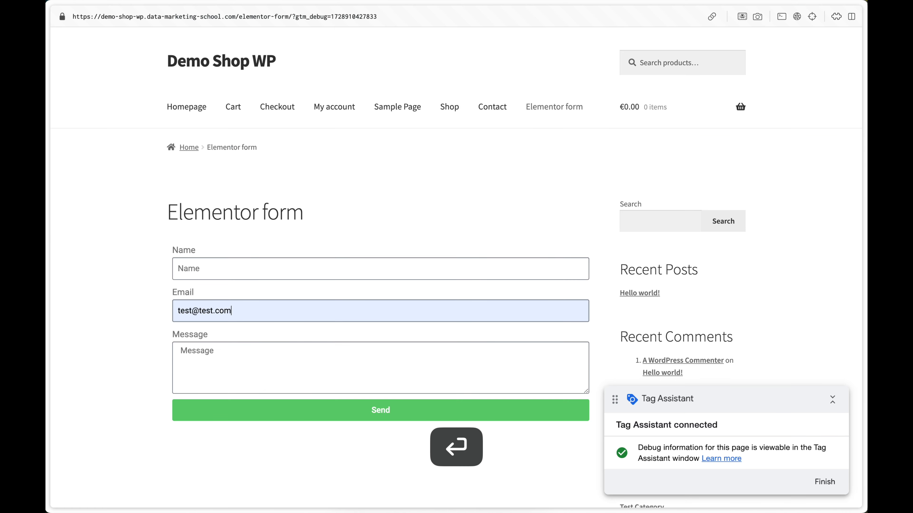
pyautogui.click(272, 413)
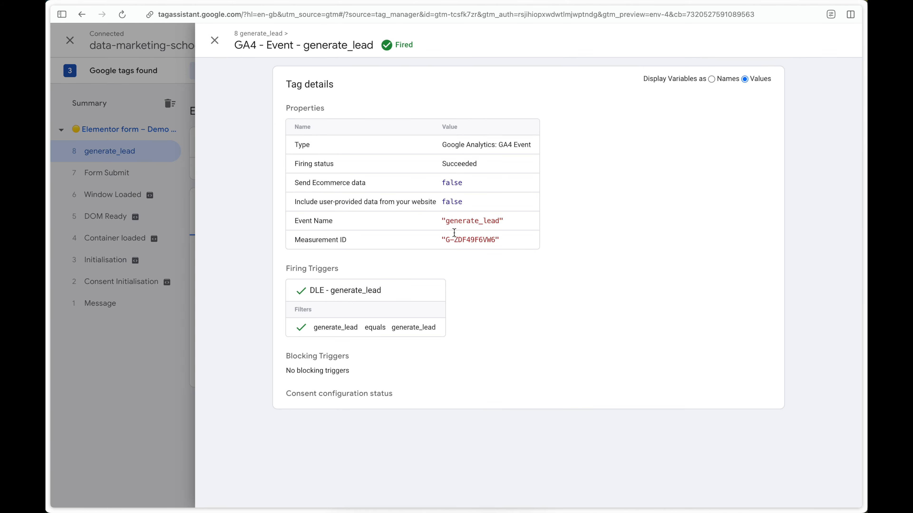
# Step: Close the GA4 tag's details in Tag Assistant and examine the user-provided email value in the GADS - New Lead tag
pyautogui.click(158, 236)
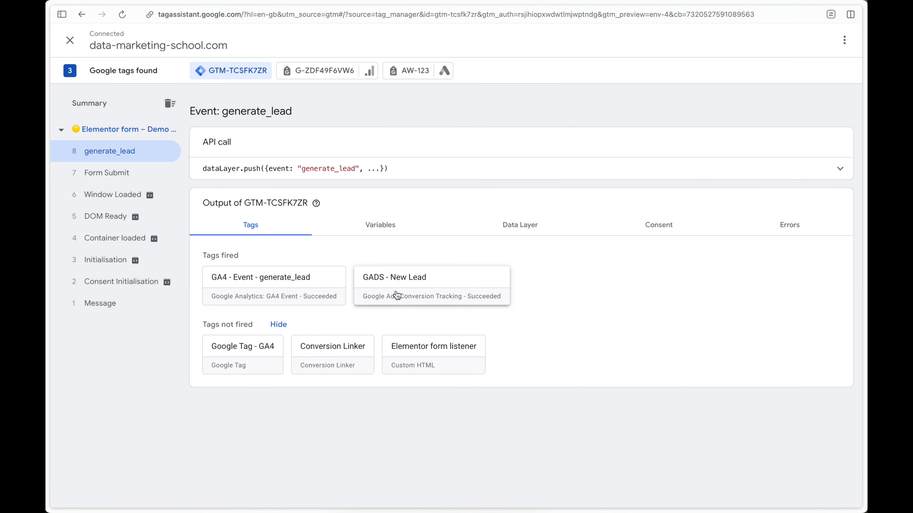
pyautogui.click(429, 285)
pyautogui.click(399, 257)
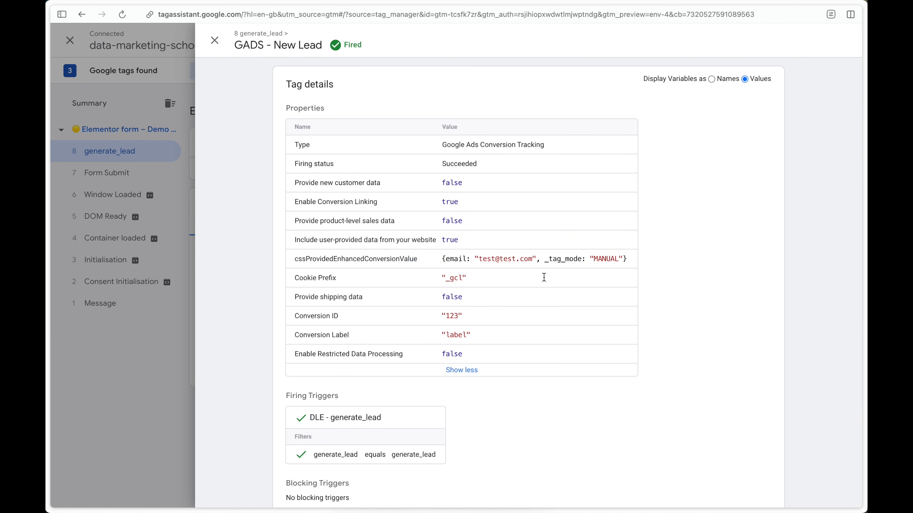
pyautogui.doubleClick(450, 260)
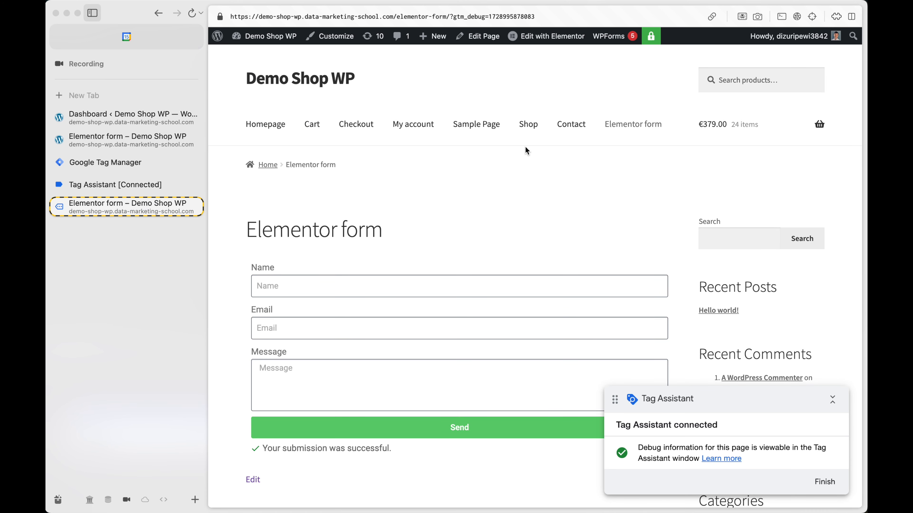
# Step: Open the Elementor form page in the Elementor editor and show the form's Name field with its advanced settings
pyautogui.moveTo(564, 39)
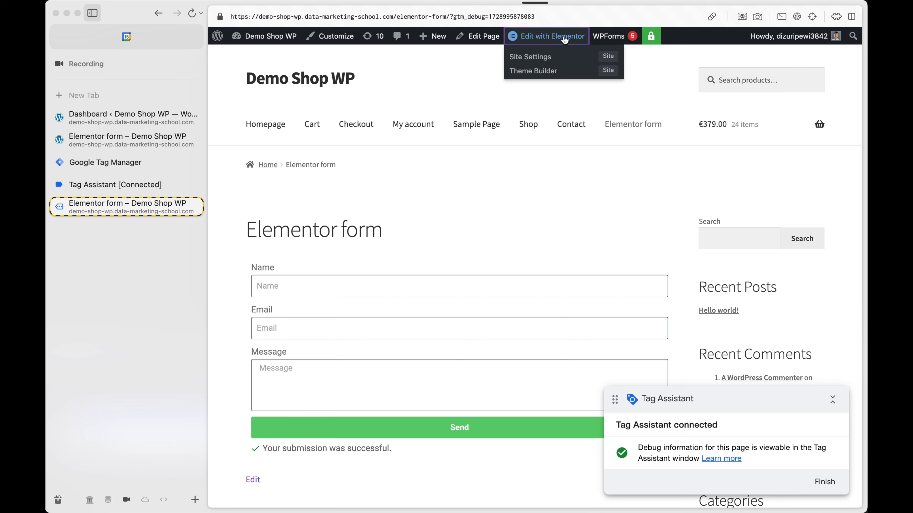
pyautogui.click(564, 39)
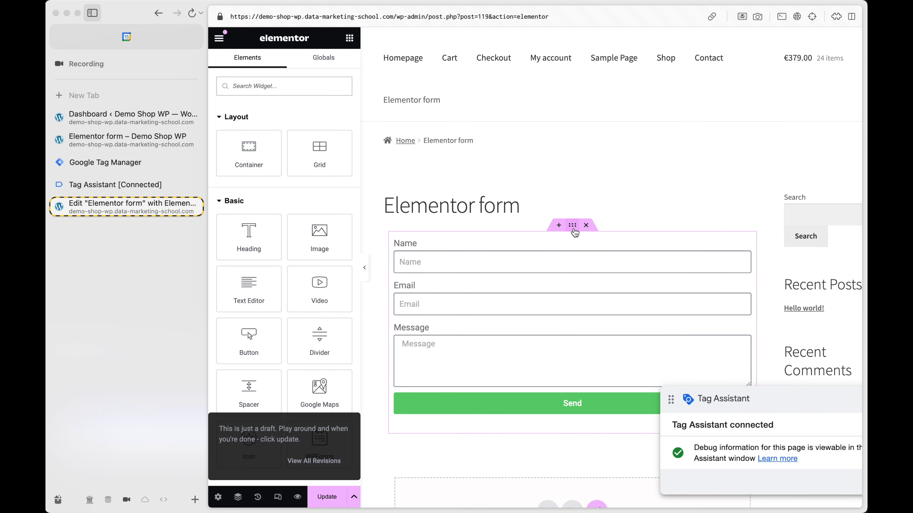
pyautogui.click(574, 244)
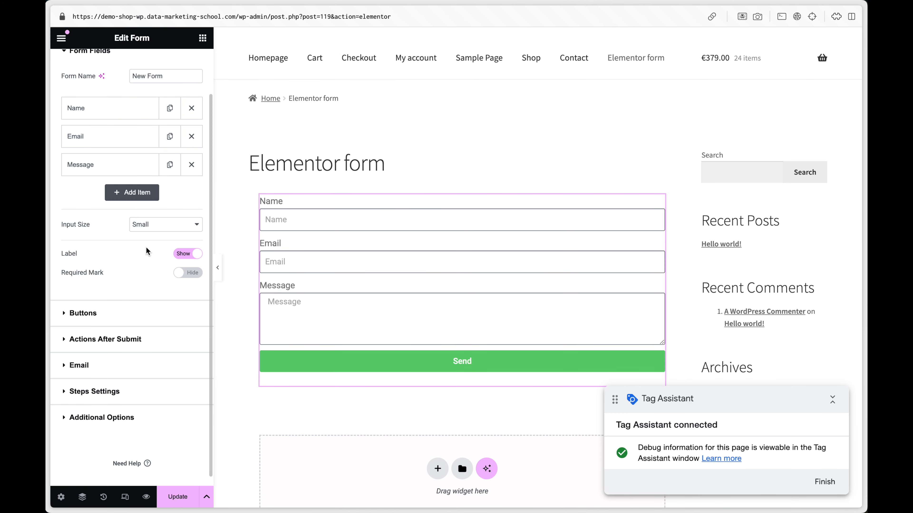
pyautogui.scroll(2, 146, 248)
pyautogui.click(113, 164)
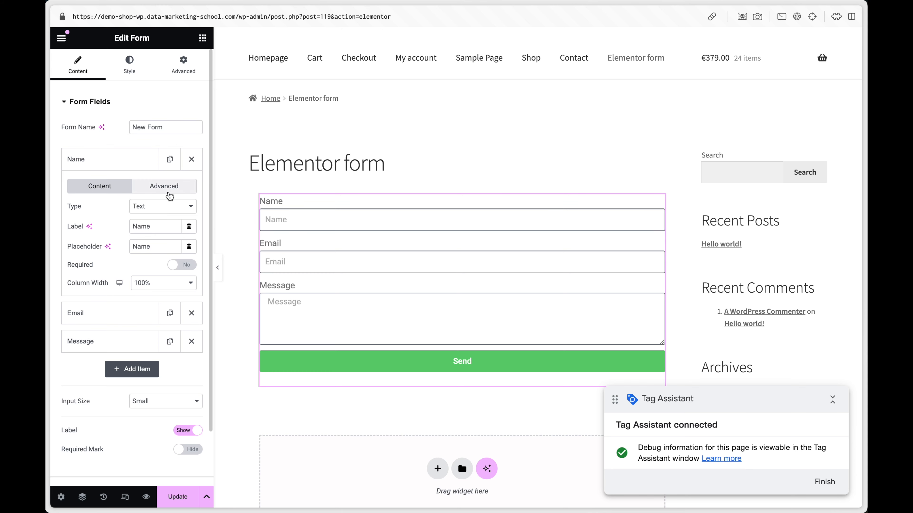
pyautogui.click(161, 193)
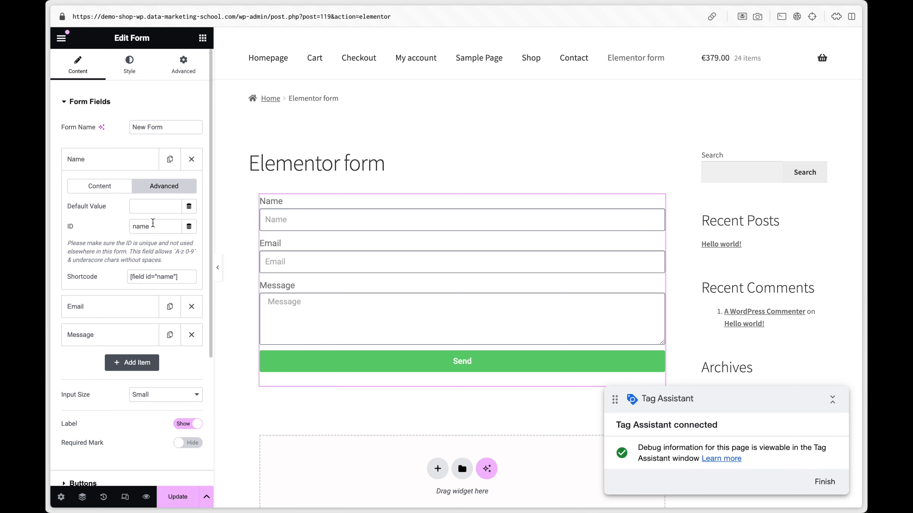
# Step: Try 12jbjh2b3 as the Name field's ID and set the ID back to name
pyautogui.doubleClick(144, 227)
pyautogui.write('12jbjh2b3')
pyautogui.press('super+BackSpace')
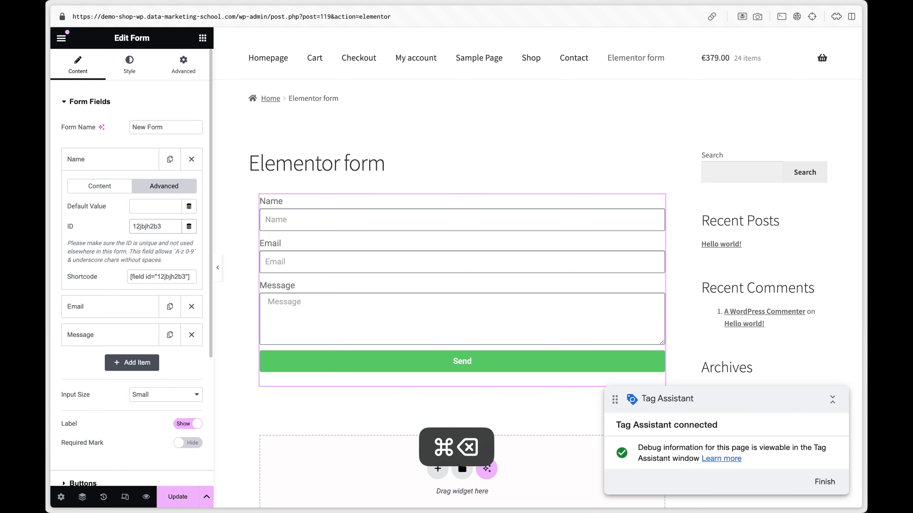
pyautogui.write('name')
# Step: Switch to Tag Assistant and examine the name key inside form_fields in the generate_lead API call
pyautogui.moveTo(108, 238)
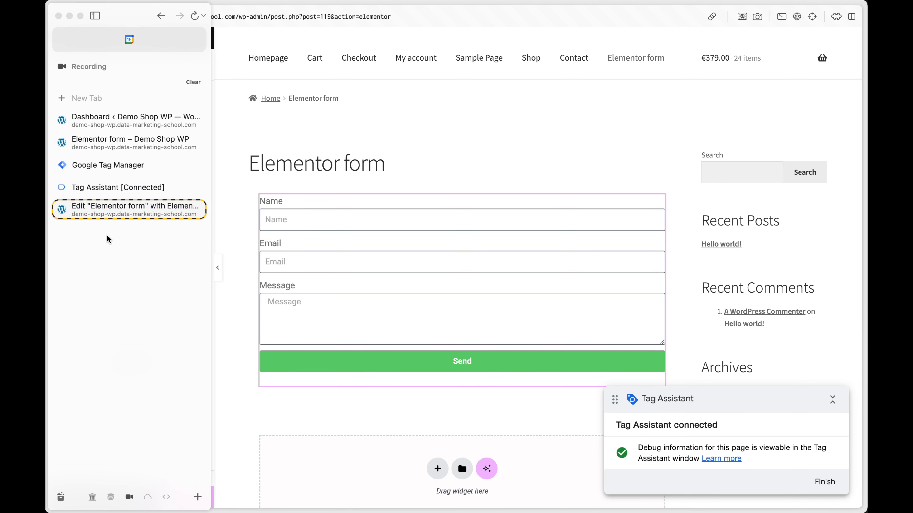
pyautogui.click(147, 184)
pyautogui.moveTo(286, 204); pyautogui.dragTo(270, 208)
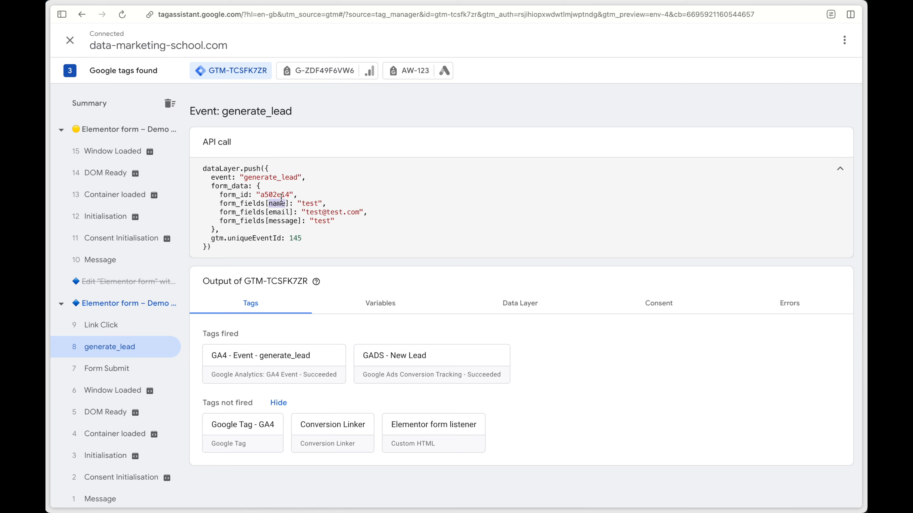
pyautogui.moveTo(46, 217)
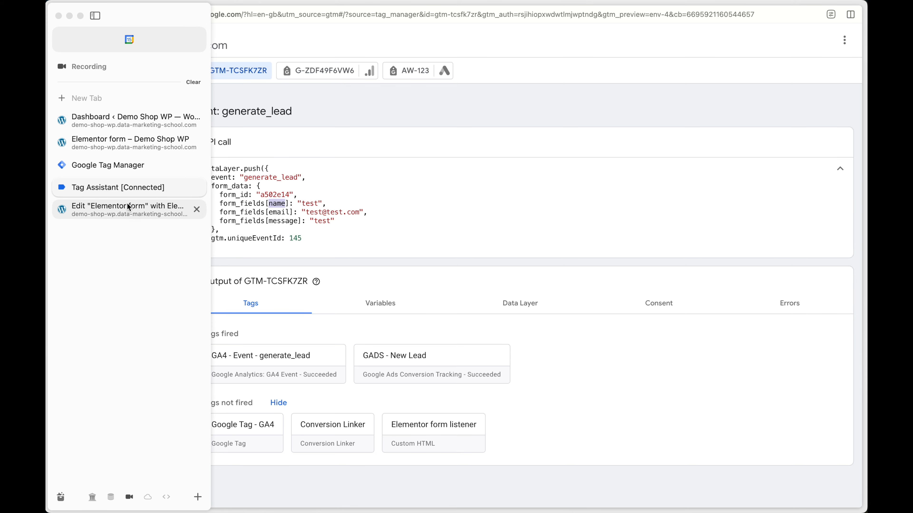
# Step: Return to the Elementor form editor and collapse the Name field's settings
pyautogui.click(147, 215)
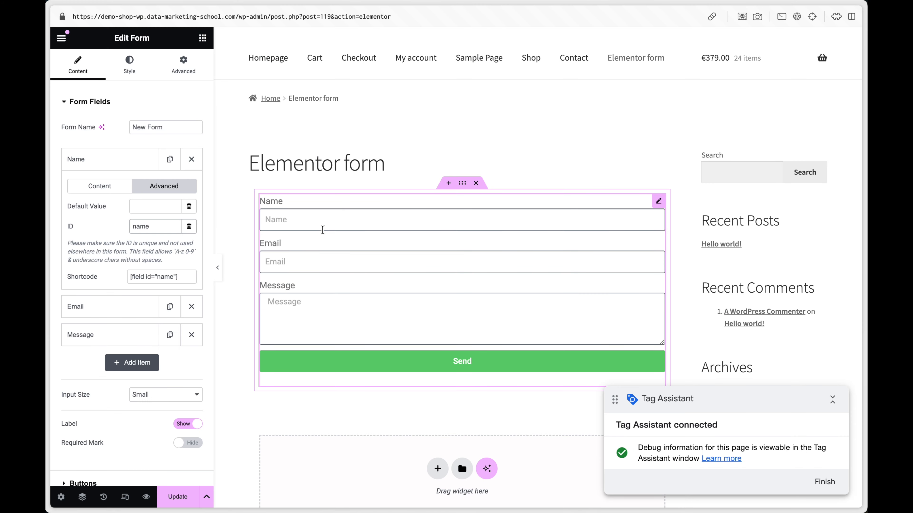
pyautogui.click(138, 163)
pyautogui.scroll(-2, 155, 296)
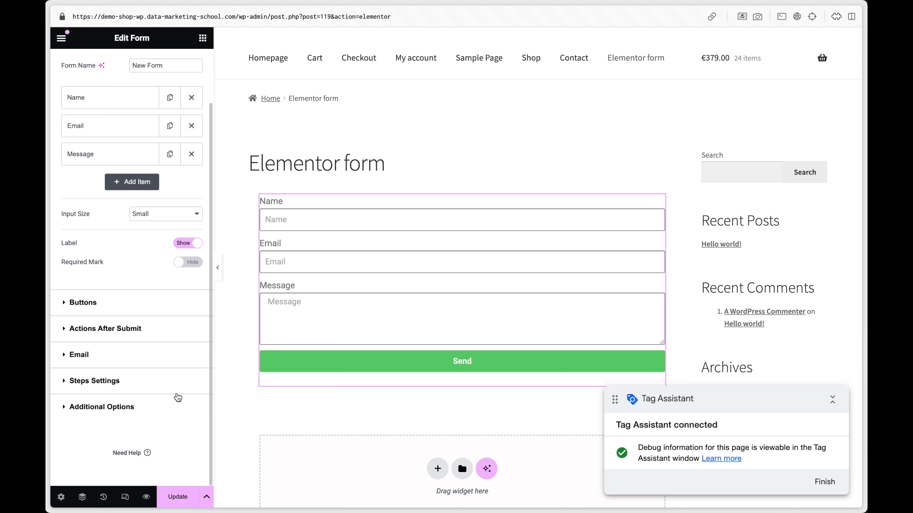
# Step: Add a Redirect action to the form's after-submit actions and remove it again, keeping the Email action
pyautogui.click(111, 329)
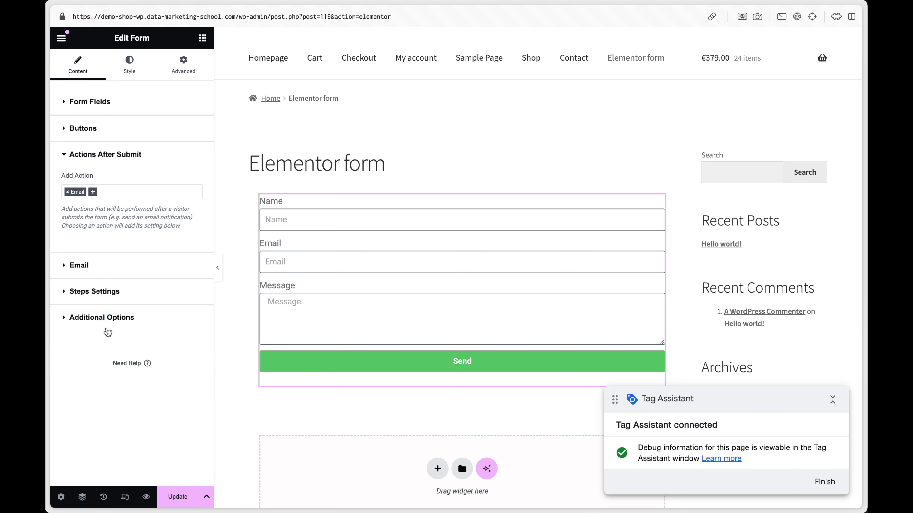
pyautogui.click(94, 192)
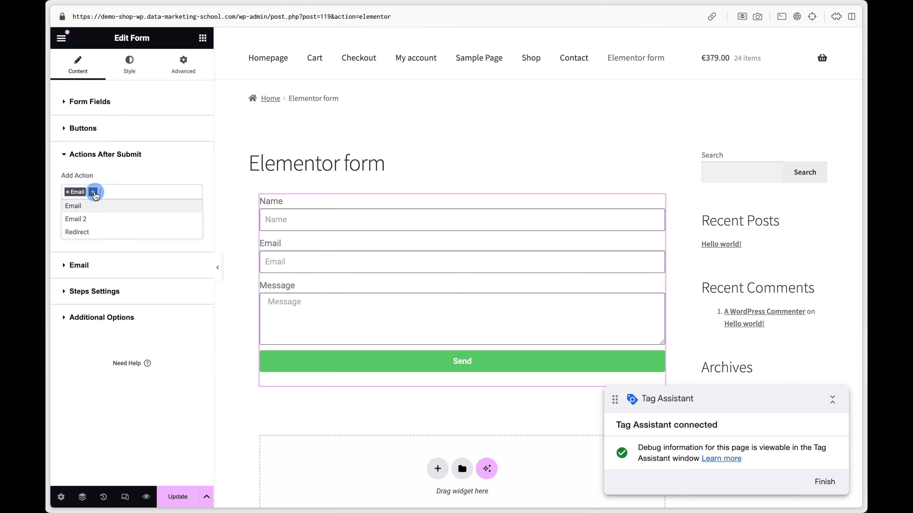
pyautogui.click(100, 231)
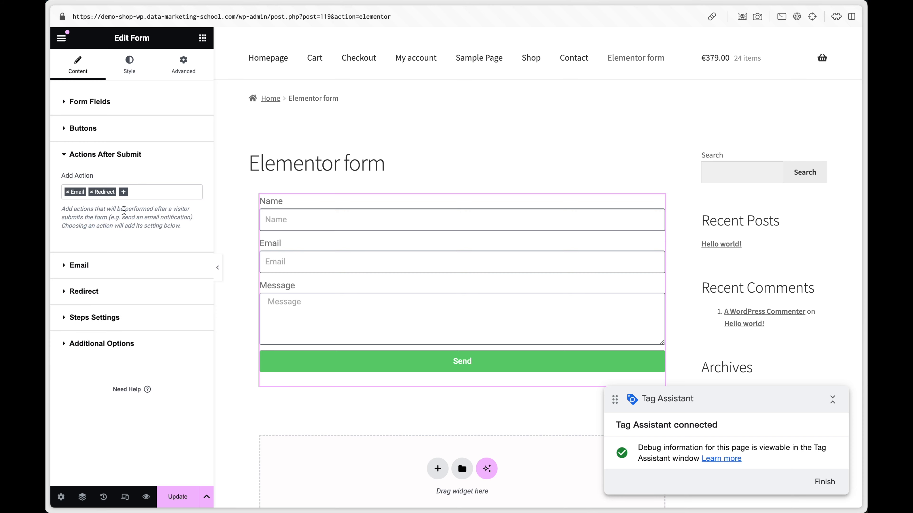
pyautogui.click(92, 192)
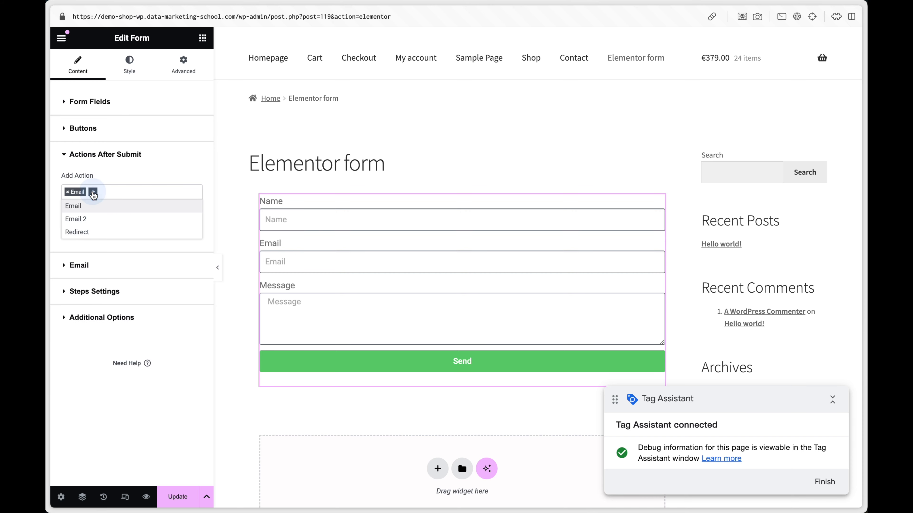
pyautogui.click(142, 178)
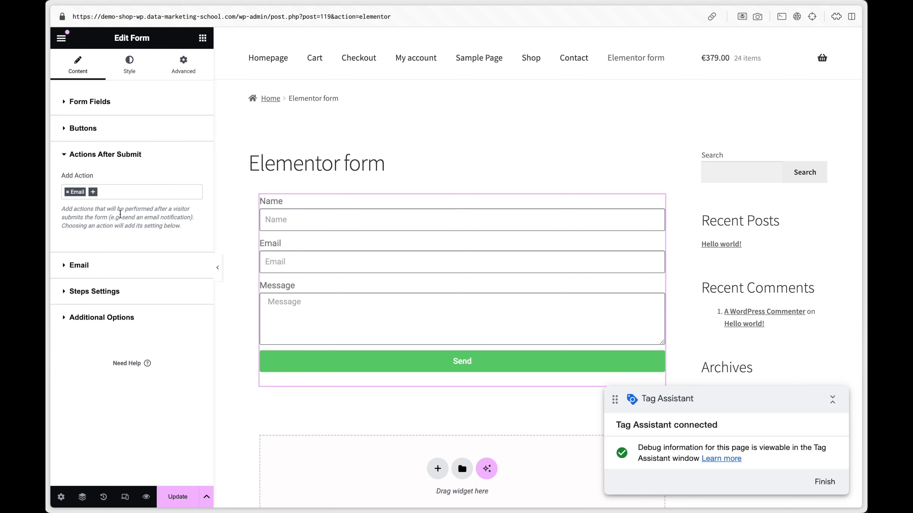